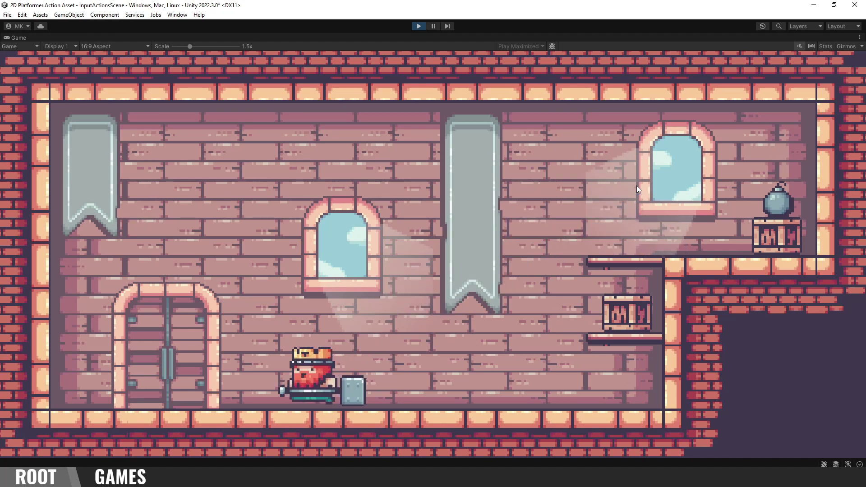
key(Left)
Walk the king left and right, jump with Space and swing his hammer
key(Right)
key(space)
click(637, 186)
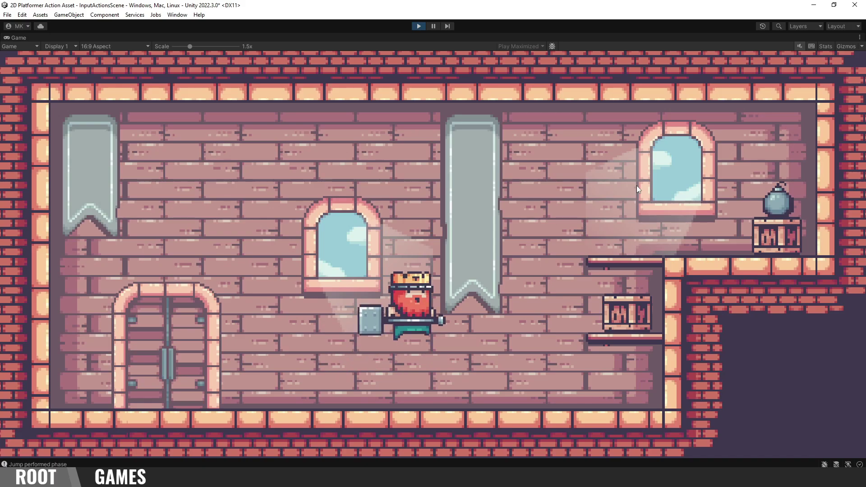
click(638, 186)
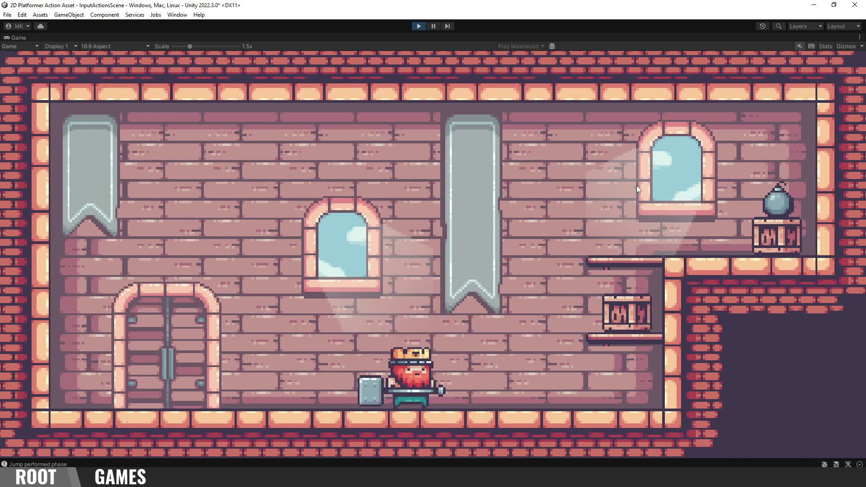
key(space)
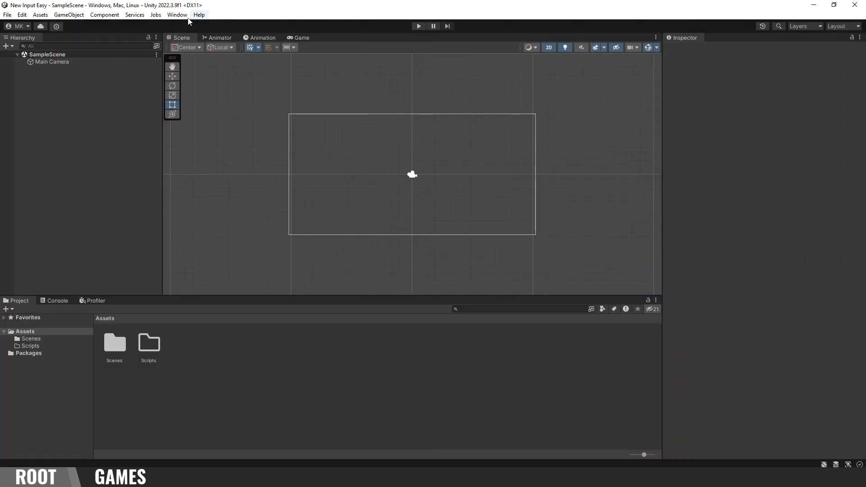
Show Unity Registry packages in the Package Manager and search 'input' for Input System
click(178, 15)
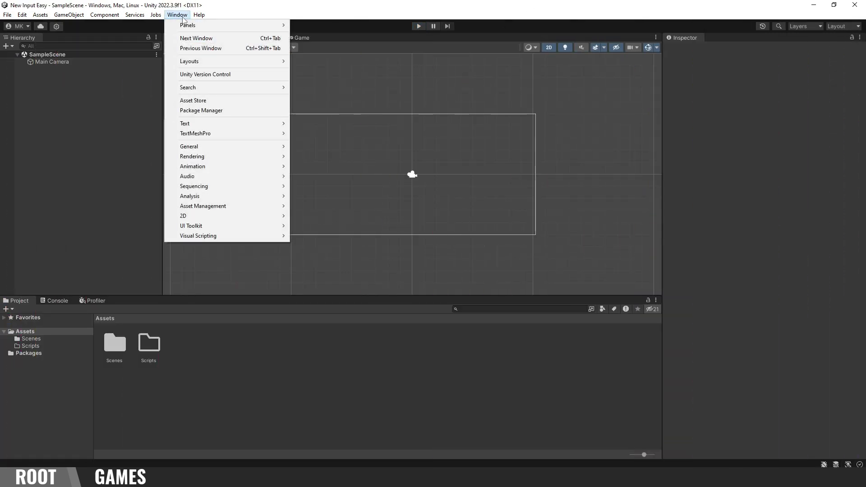
click(219, 111)
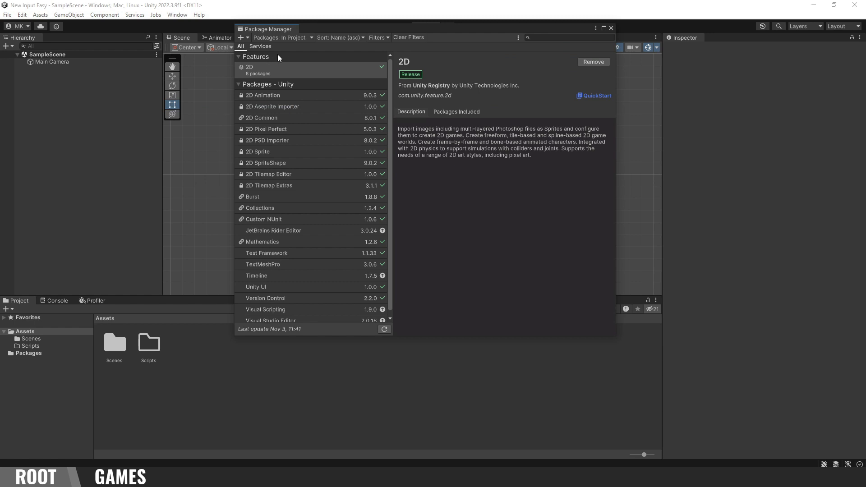
click(292, 38)
click(293, 47)
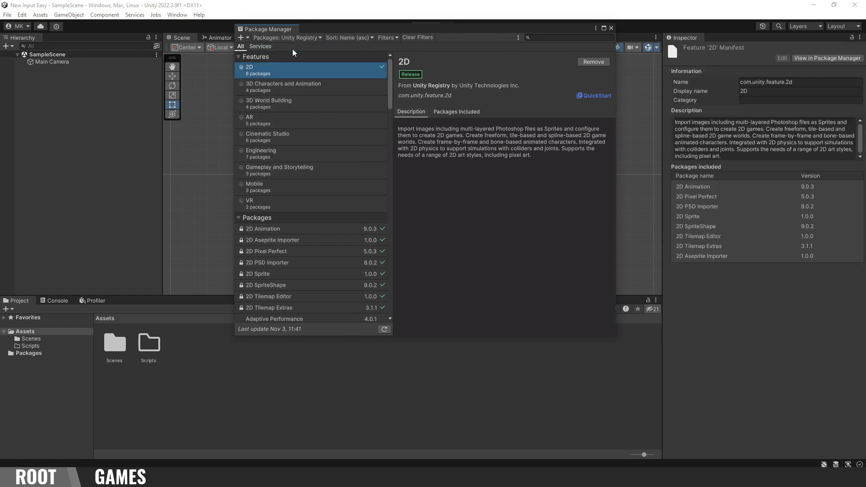
click(544, 34)
text(ut)
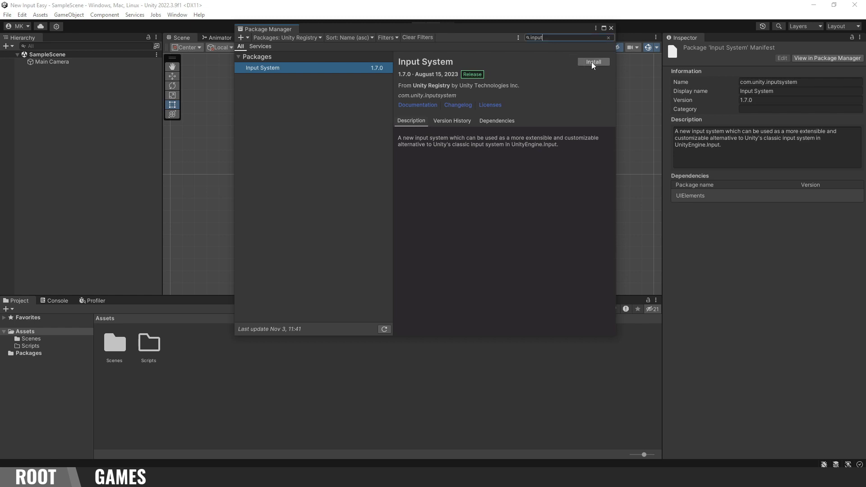
Install Input System, import UnityEngine.InputSystem, store Keyboard.current as myKeyboard and null-check it
click(594, 62)
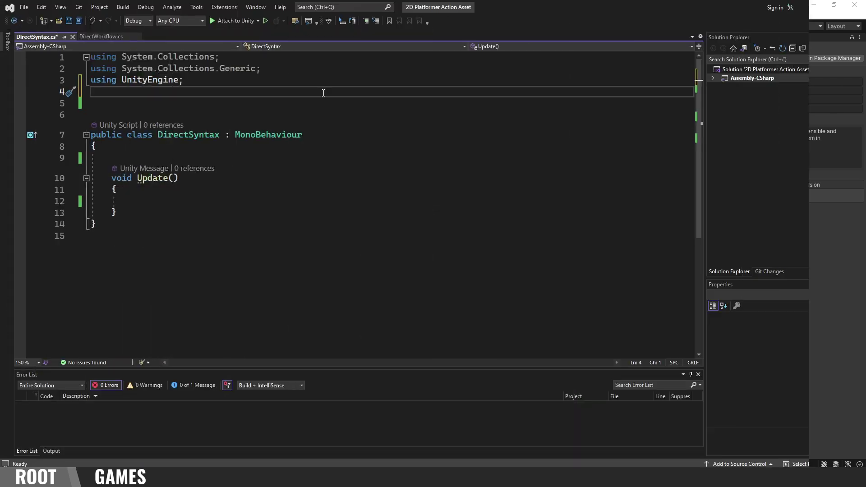
text(using Un)
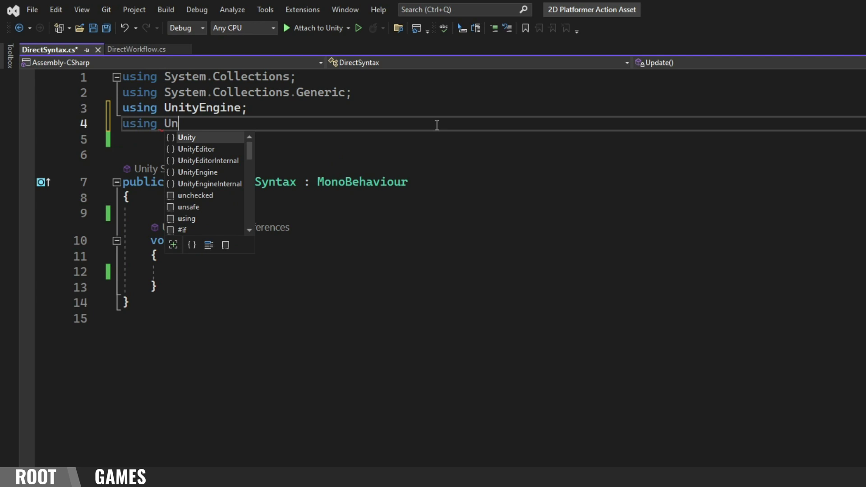
text(ityEngine.inp)
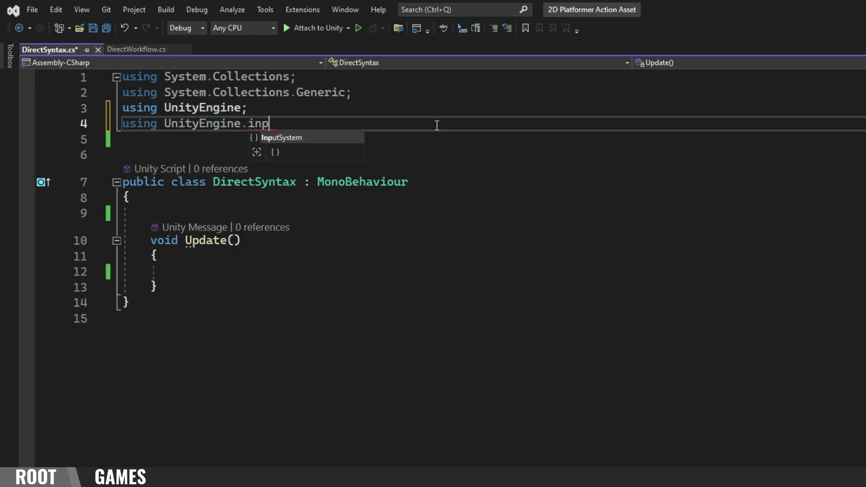
key(Tab)
text(;)
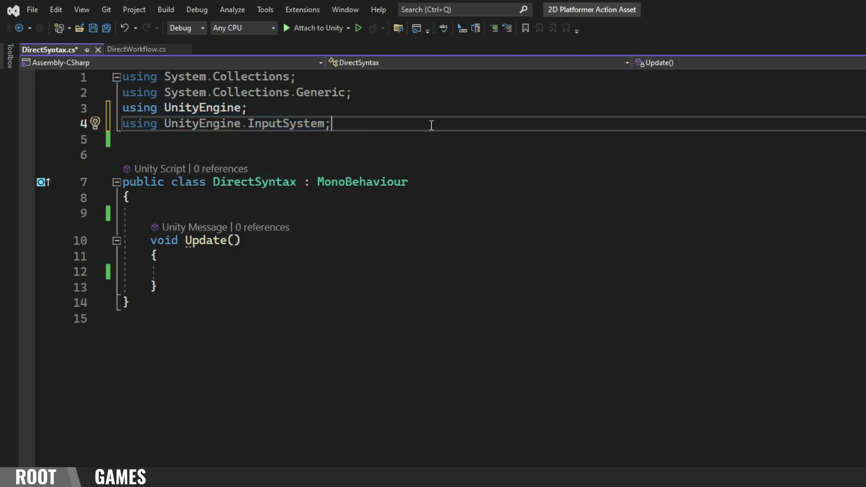
key(Down)
key(Down)
key(Down)
key(Down)
key(Down)
text(Ke)
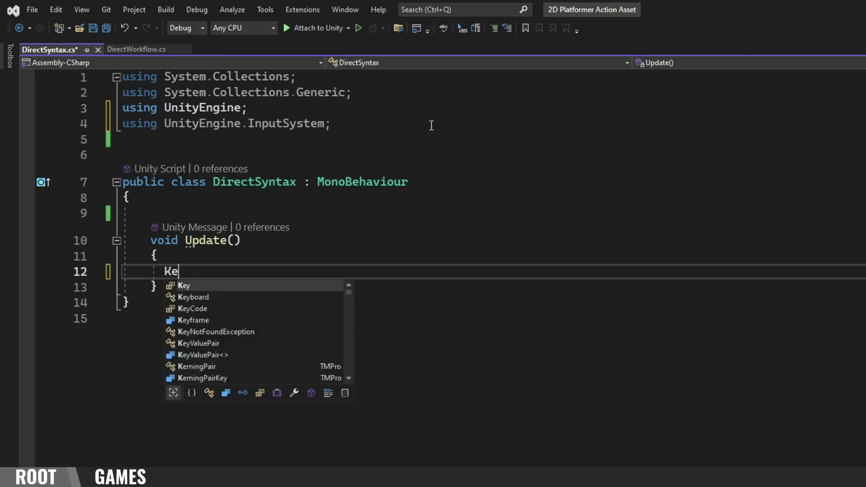
text(yboard myKe)
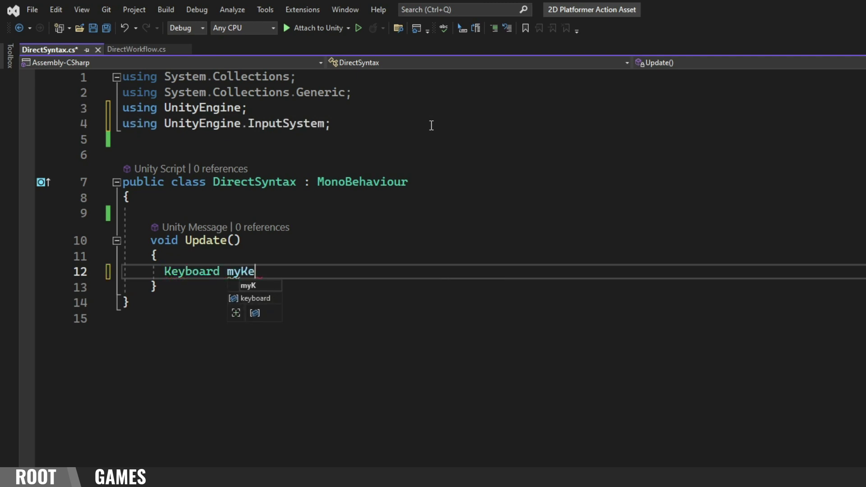
text(yboard = )
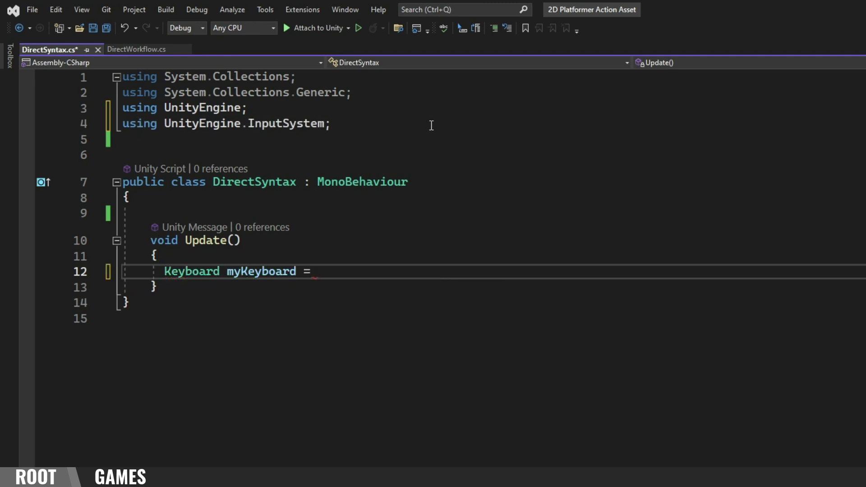
text(Keyboard.current;)
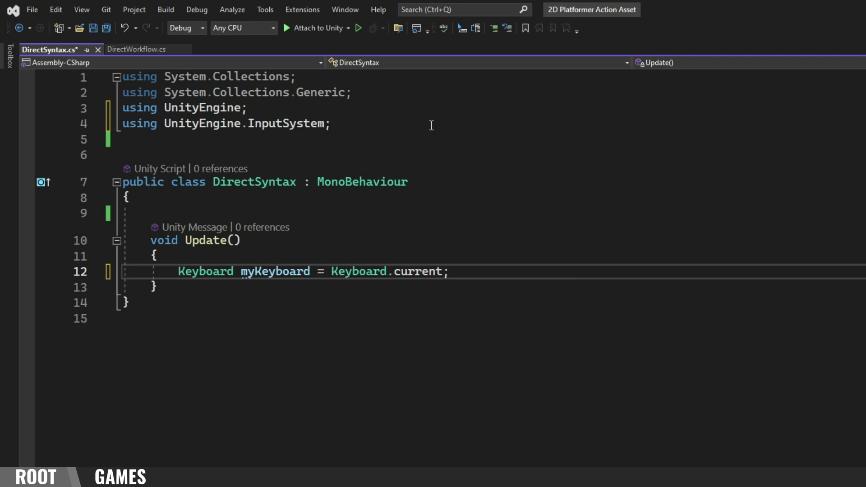
key(Return)
key(Return)
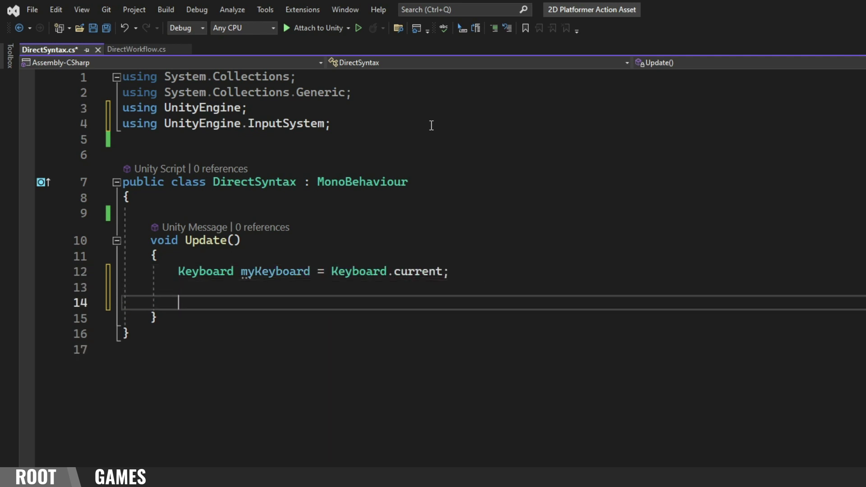
text(if(my)
key(Tab)
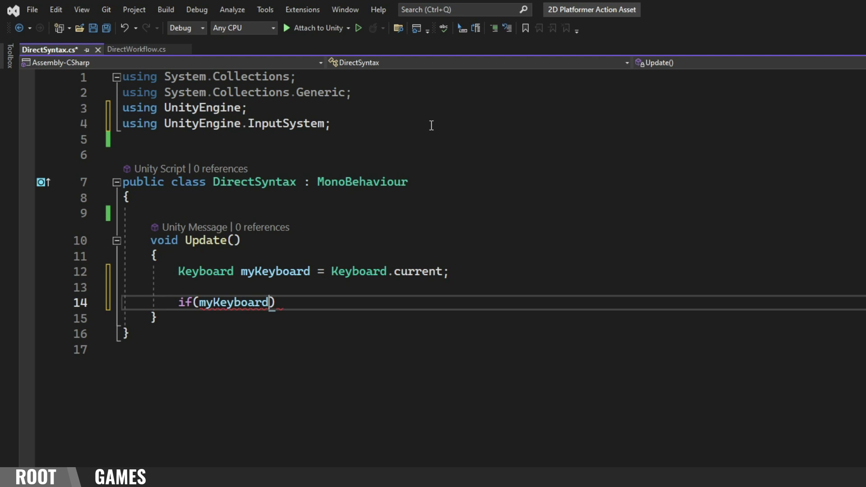
text(!=nu)
key(Tab)
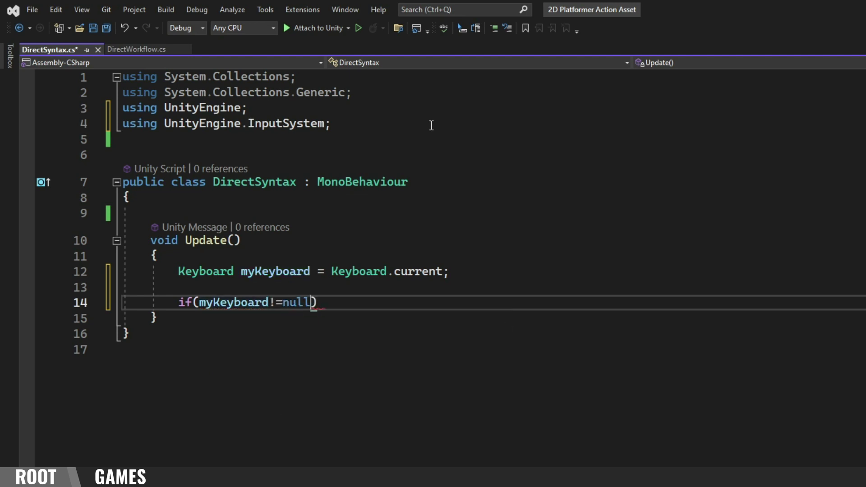
Inside the null check, log 'Space was pressed this frame' when spaceKey.wasPressedThisFrame
key(Return)
text({)
key(Return)
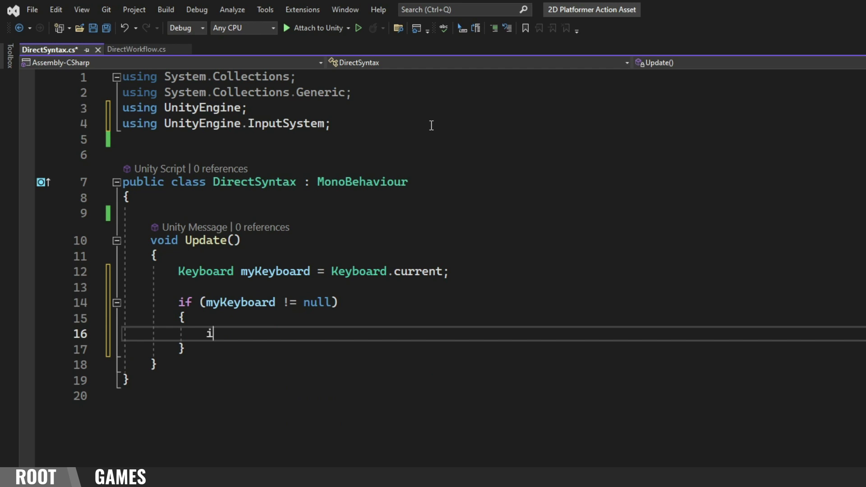
text(f(myKeyboard)
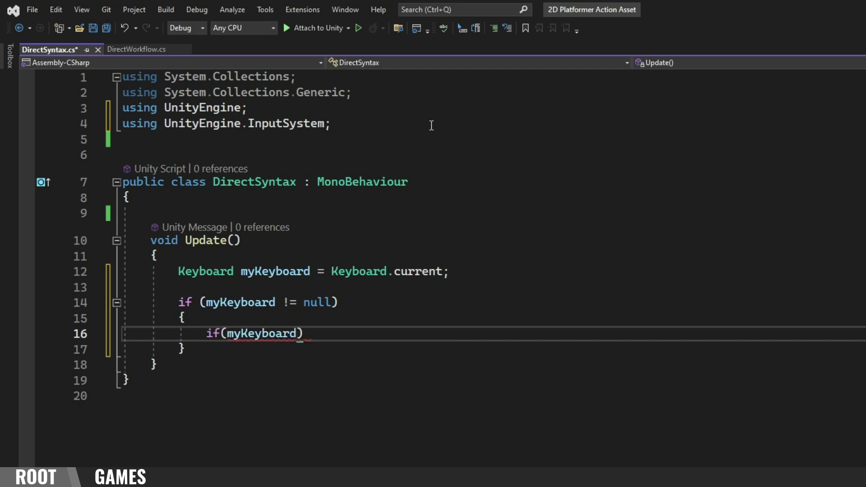
text(.)
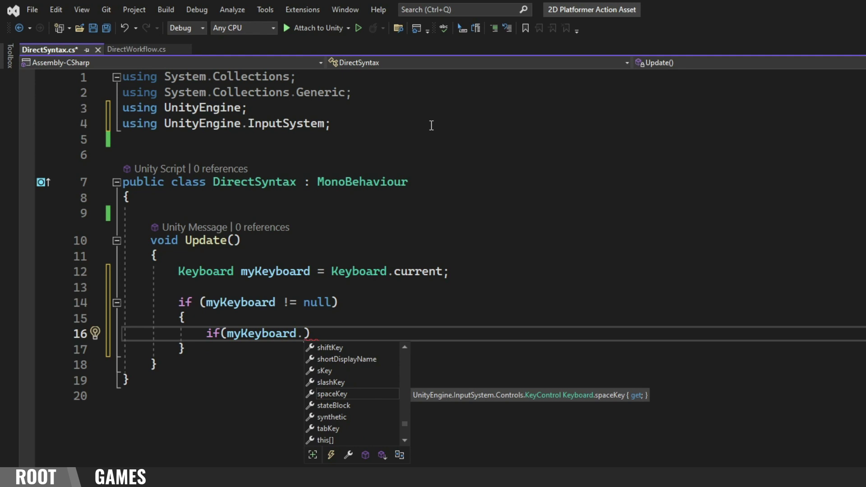
text(spac)
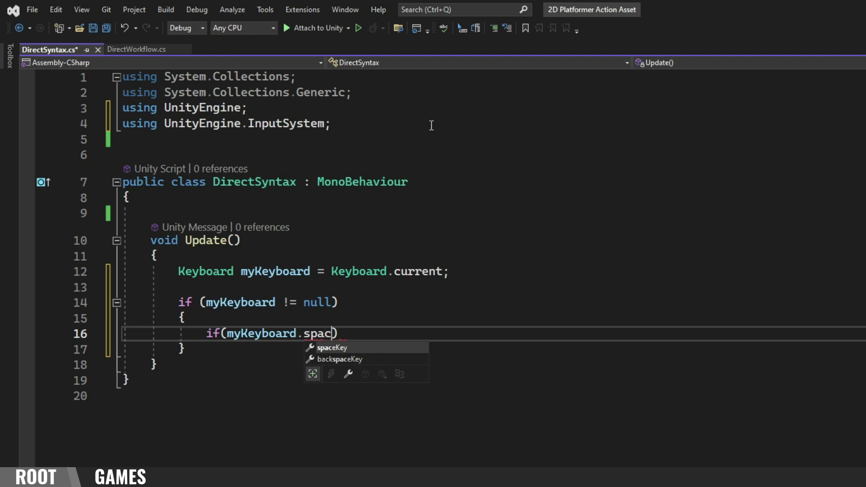
key(Tab)
text(.)
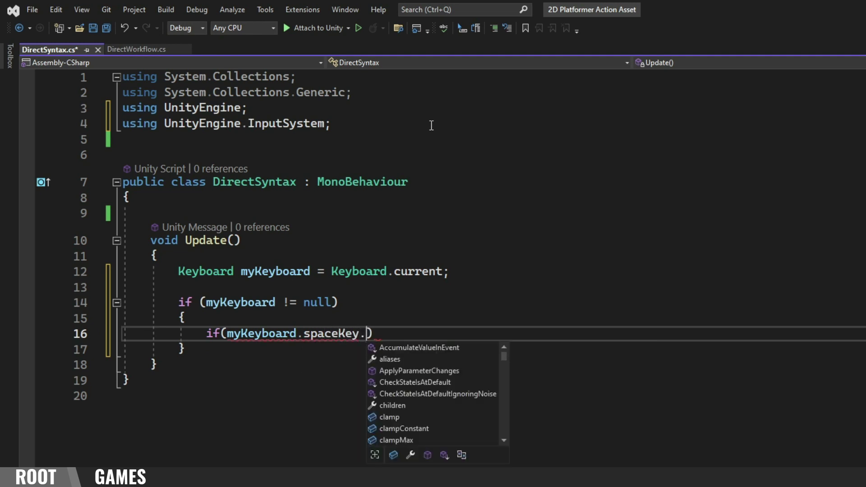
text(wa)
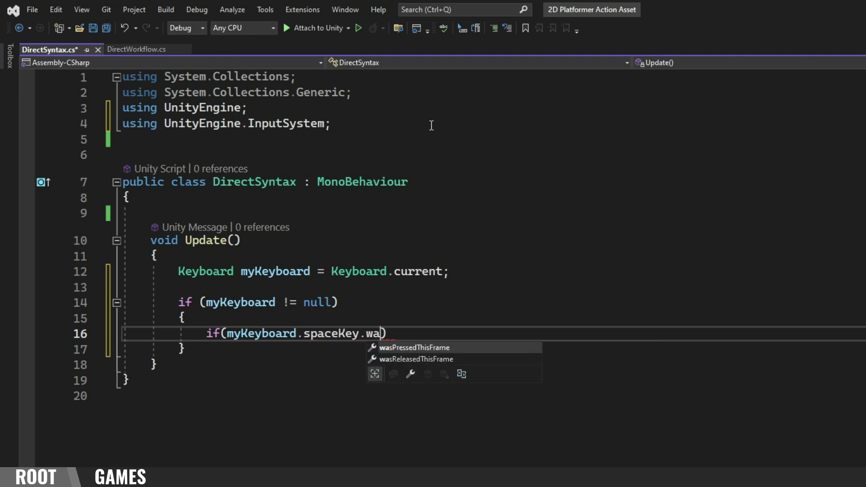
text(s)
key(Tab)
key(Return)
text({)
key(Return)
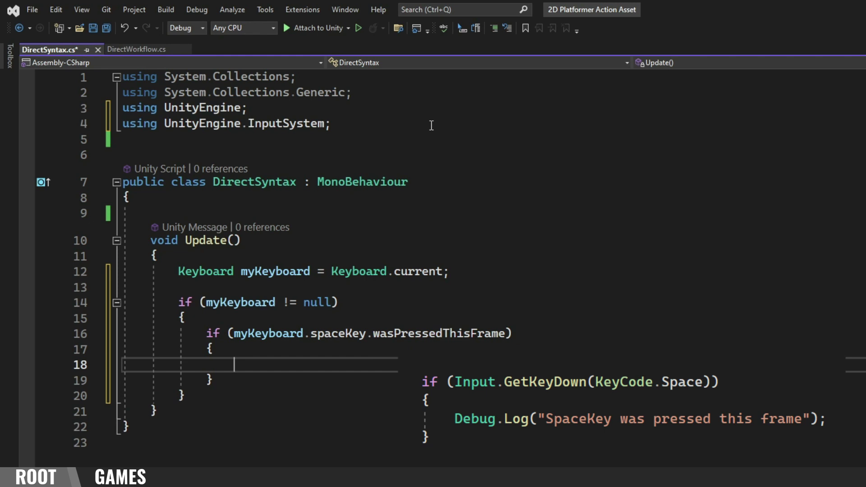
text(Debug.)
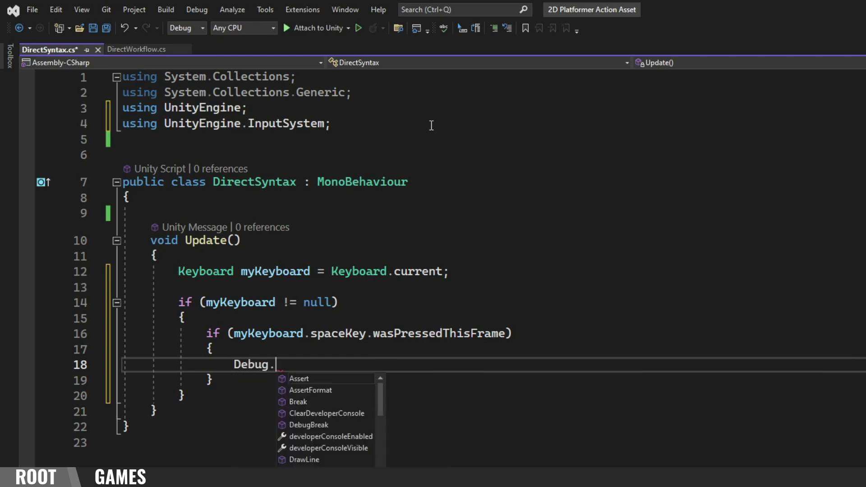
text(log("Space)
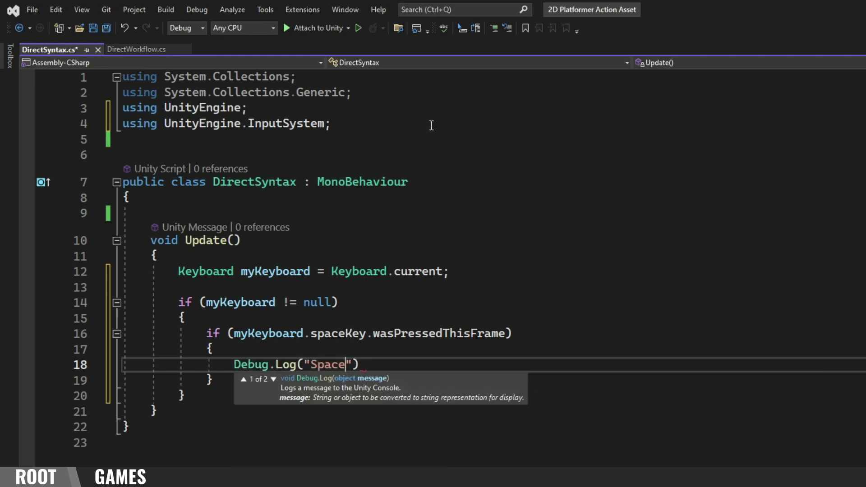
text( was pres)
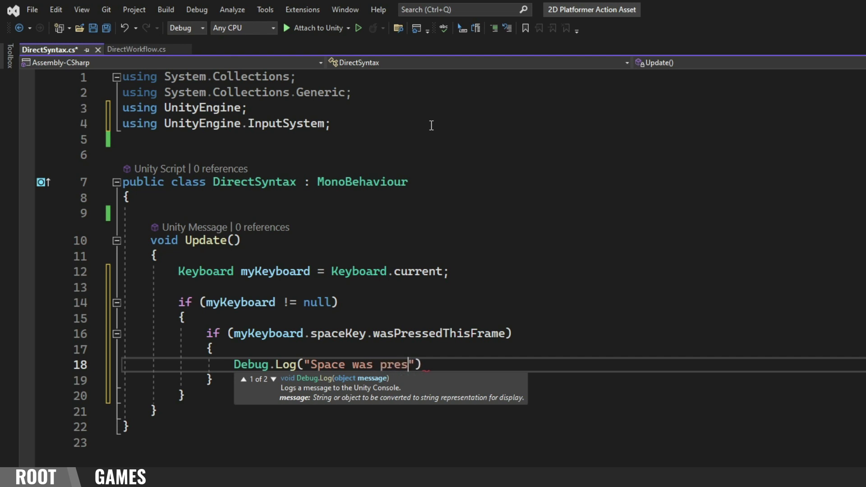
text(sed this frame)
key(End)
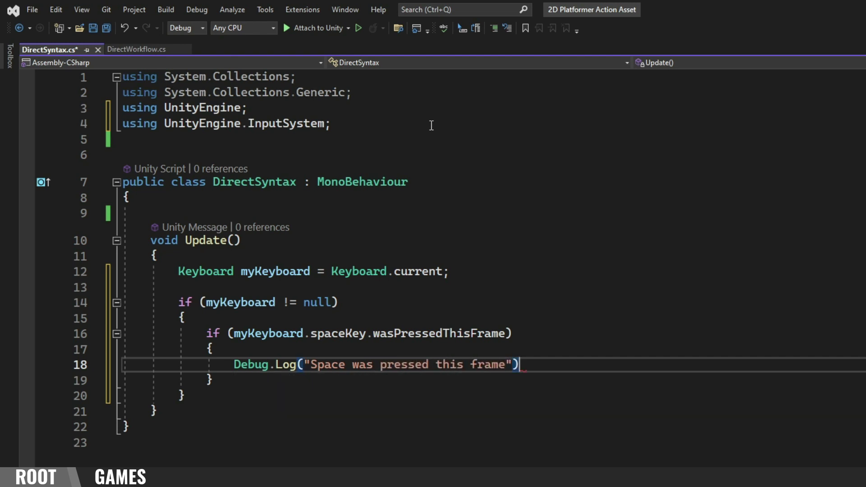
text(;)
key(Down)
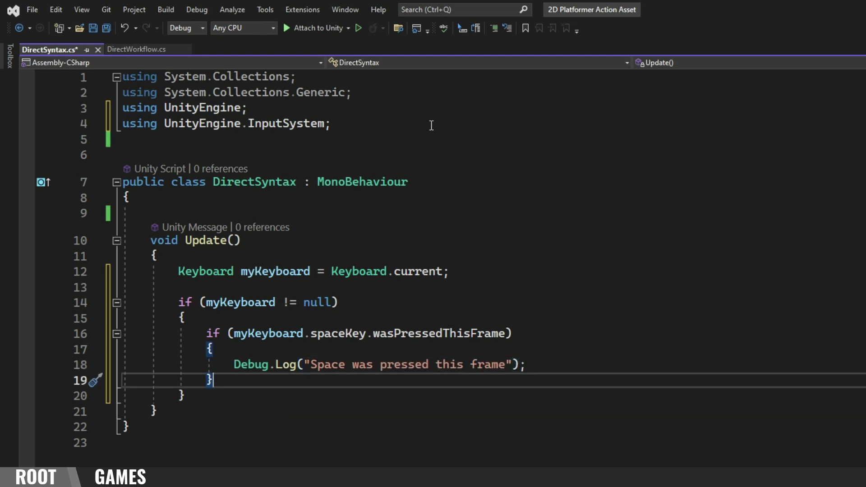
Add a spaceKey.wasReleasedThisFrame check with a Debug.Log release message
key(Return)
text(if(myKeyboard.spaceKey)
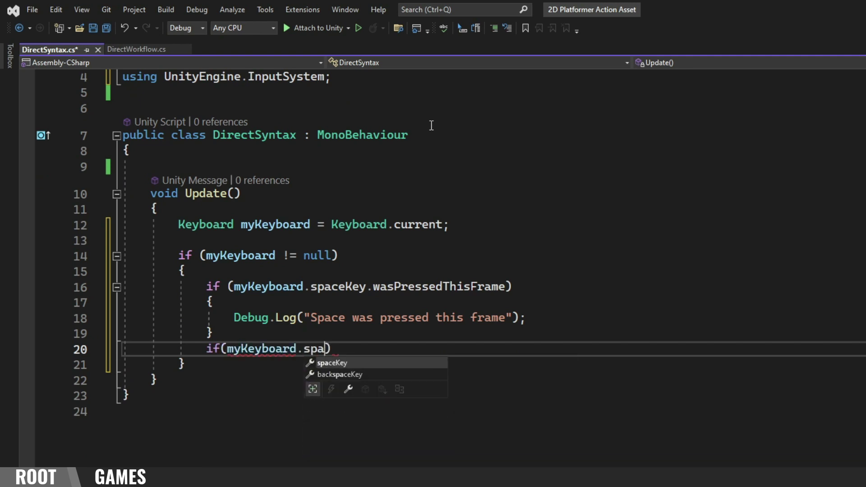
text(.wasReleasedThisFrame))
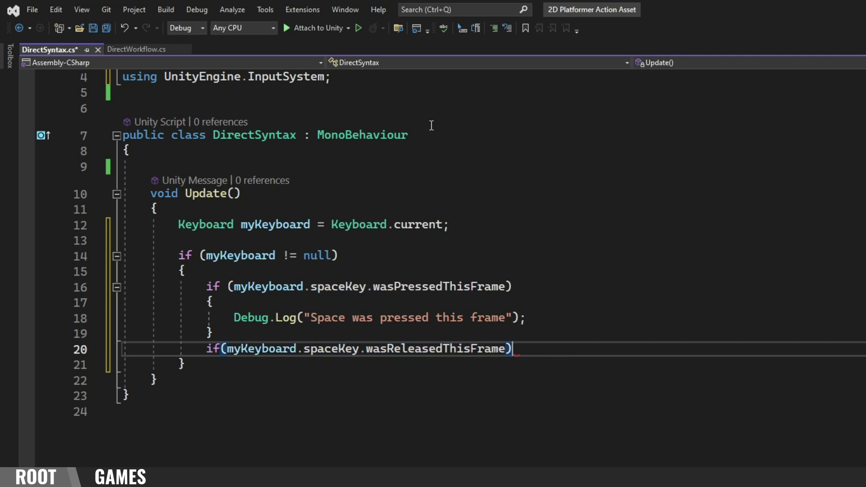
key(Return)
text({)
key(Return)
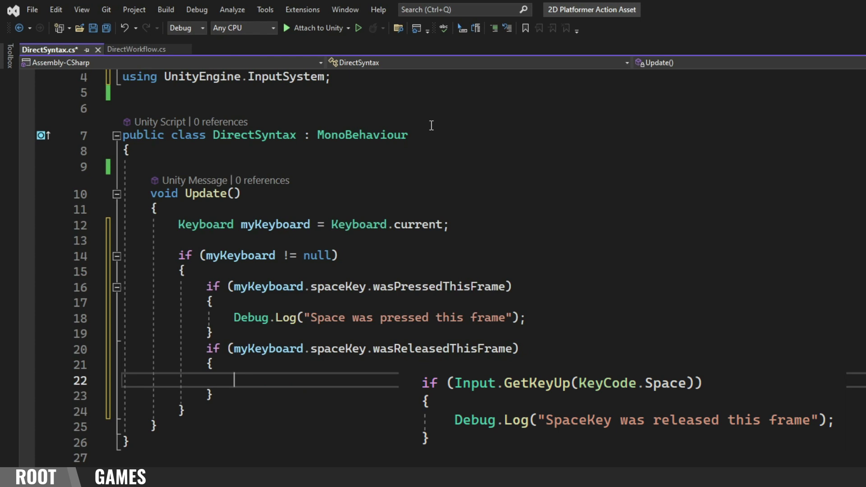
text(Debug.)
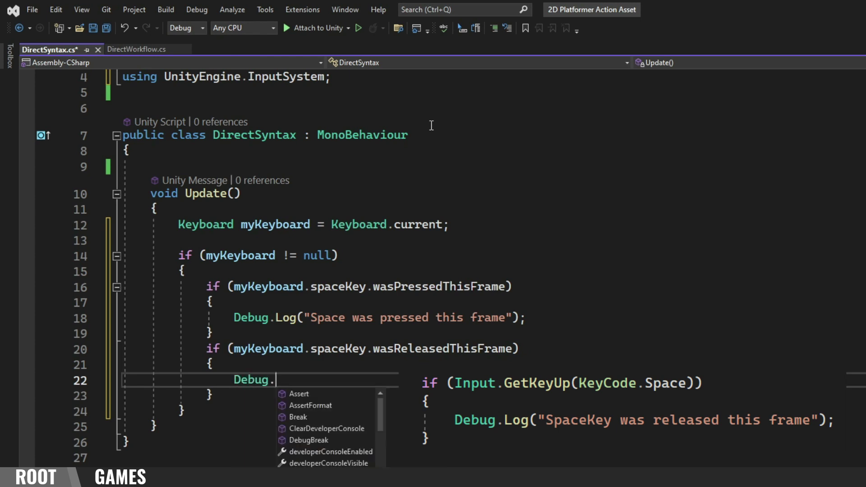
text(Log("Space was released this frame");)
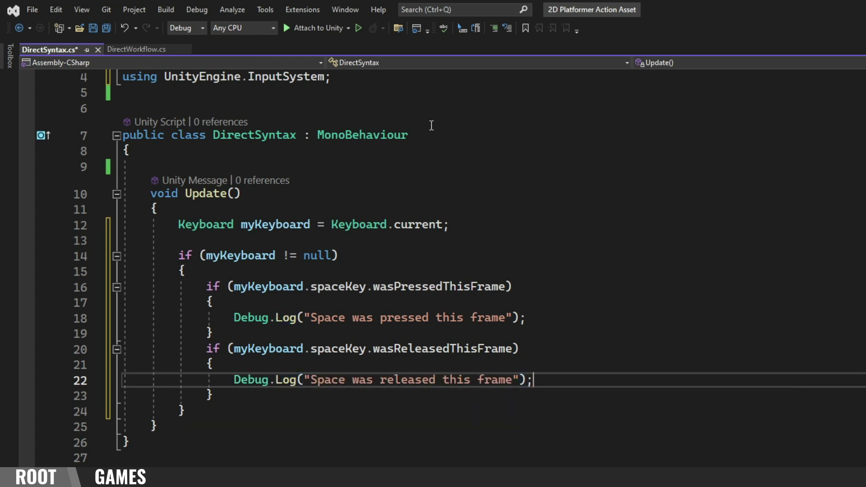
key(Down)
Add a spaceKey.isPressed check logging while held, and save DirectSyntax.cs
key(Return)
text(if(myKeyboard.spa)
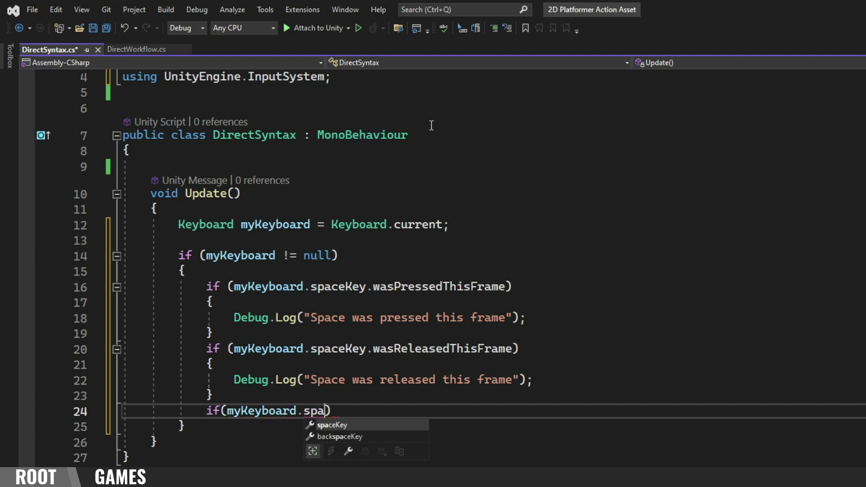
text(ceKey.isPressed)
key(End)
key(Return)
text({)
key(Return)
text(ebug.Log)
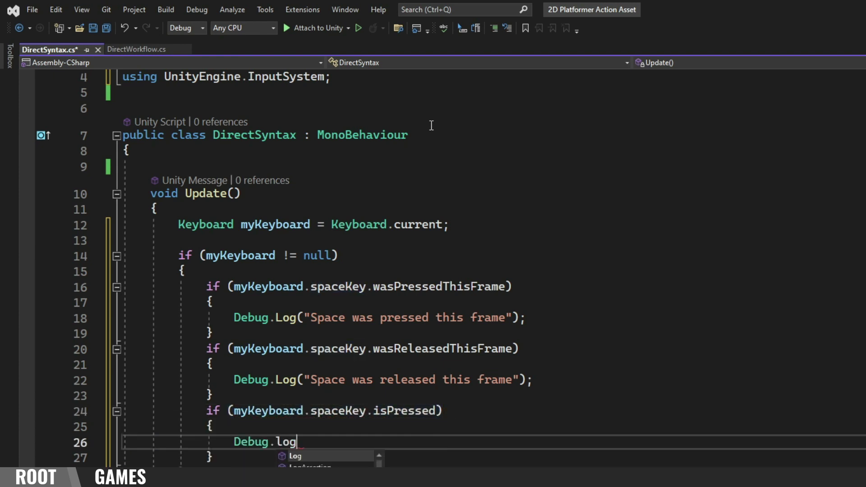
text(("Space is pressed)
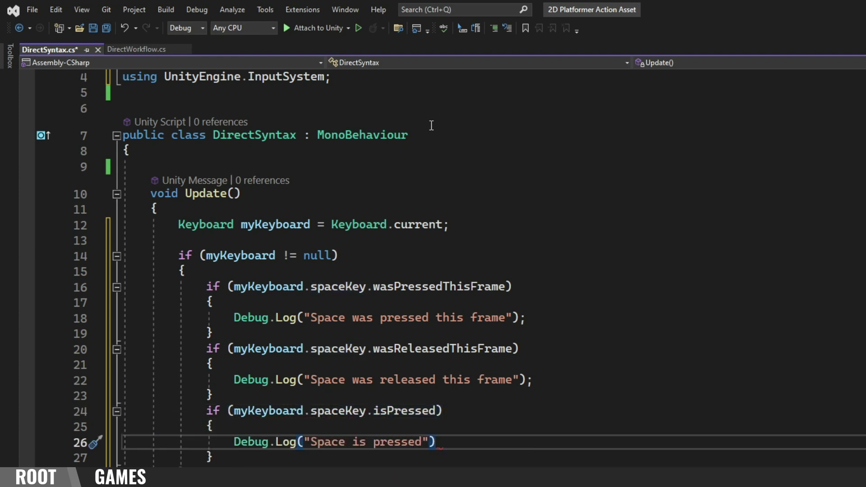
text(");)
key(ctrl+s)
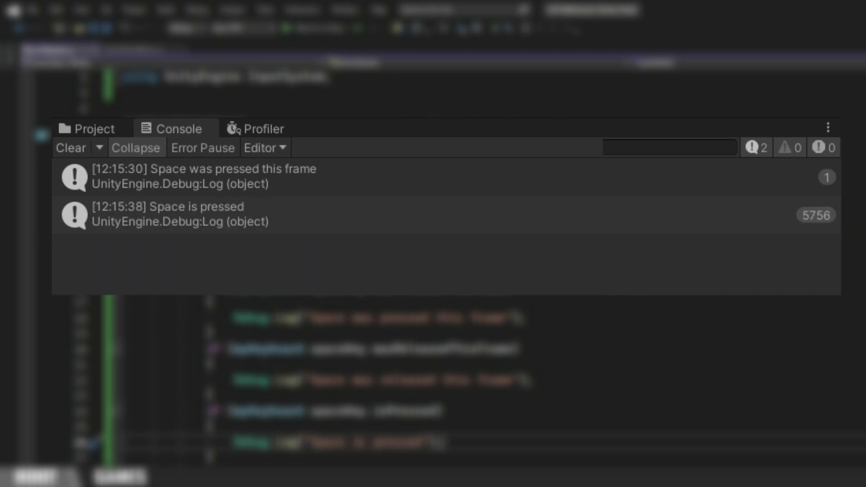
Release Space so the console logs 'Space was released this frame'
key(space)
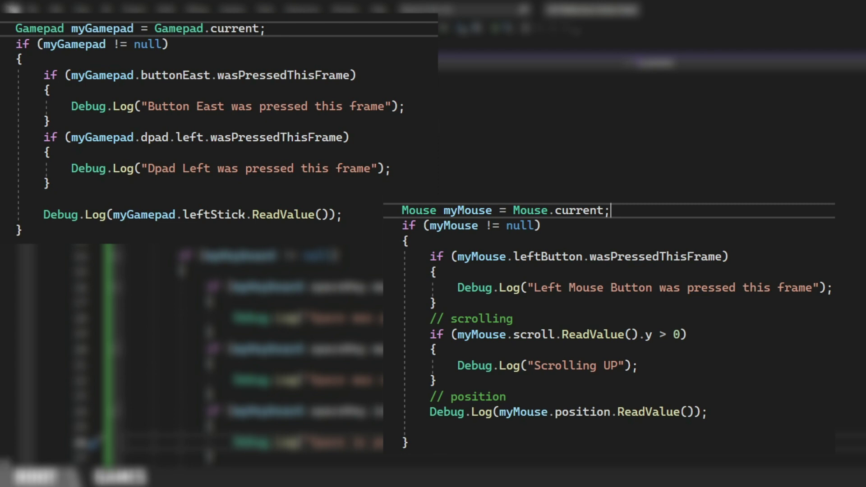
text([)
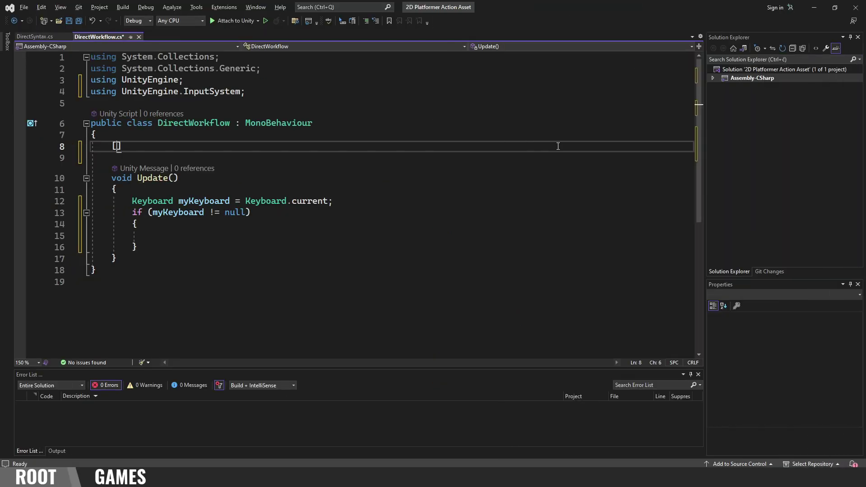
text(Ser)
Add serialized fields for the Rigidbody 2D rb and a second value to DirectWorkflow
key(Tab)
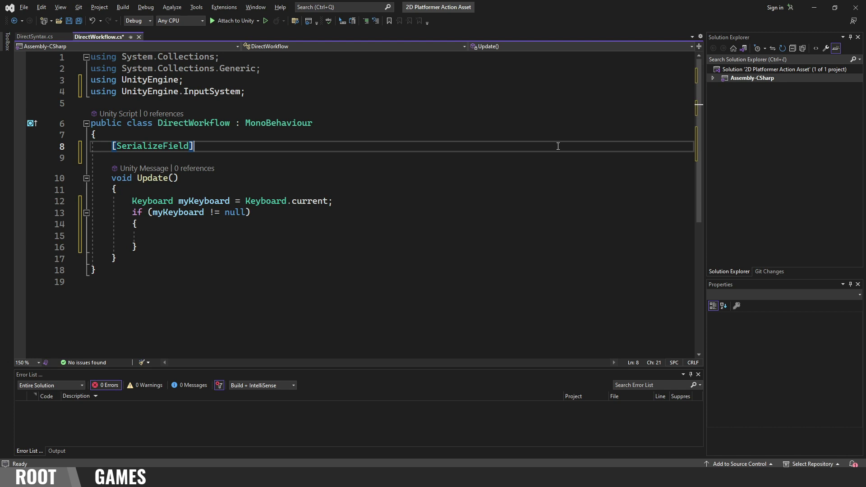
text(private Rigidbody2D rb)
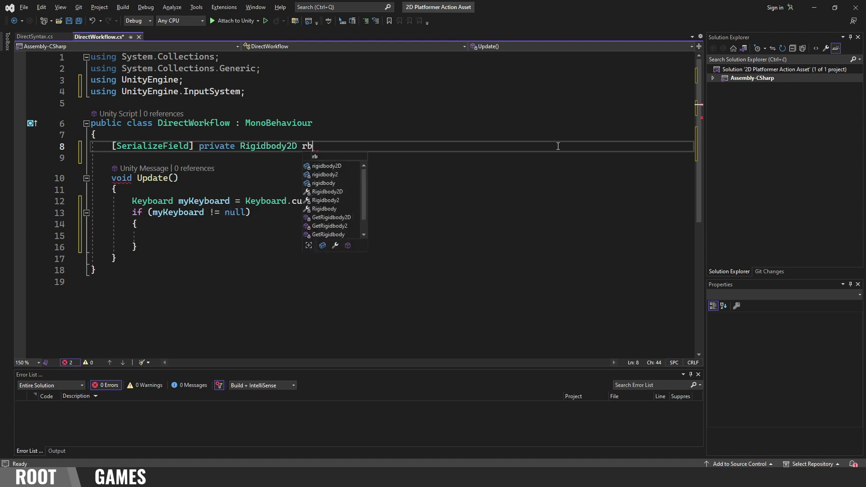
text(;)
key(Return)
text(Ser)
key(Tab)
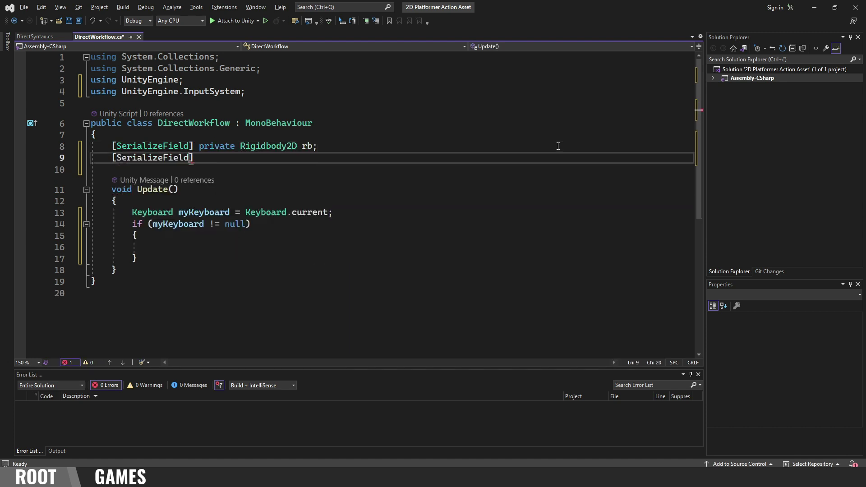
text(] private float speed;)
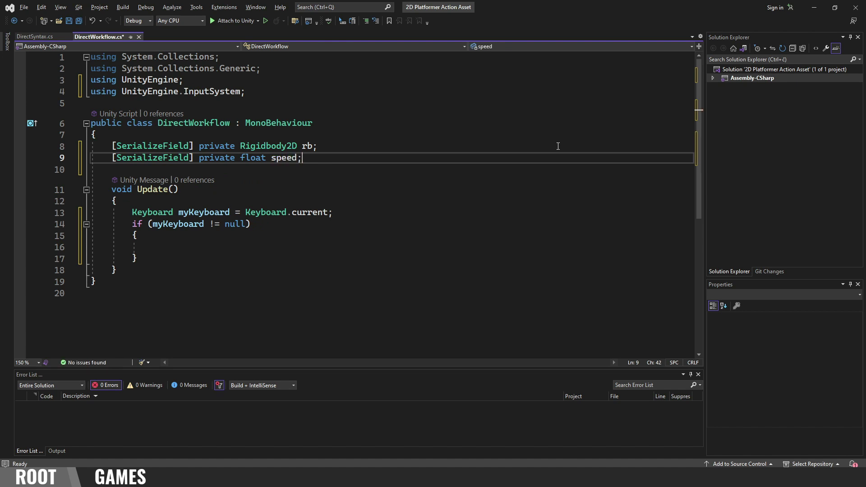
key(Return)
text(private float value)
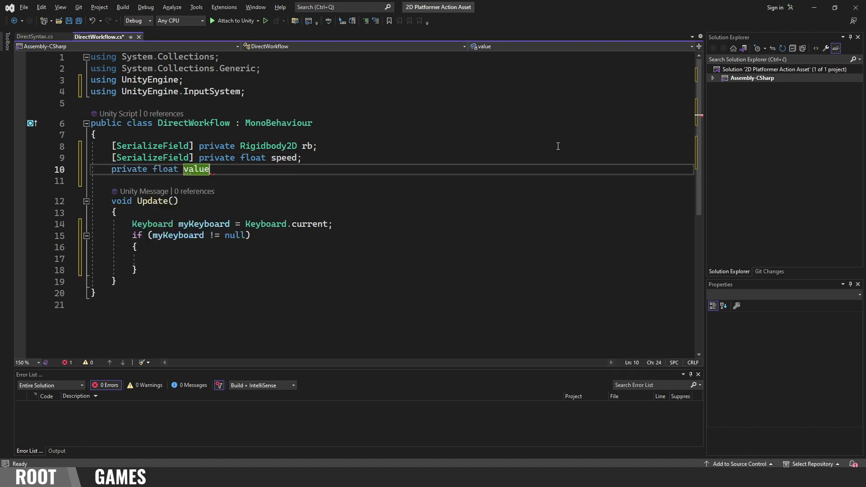
text(X;)
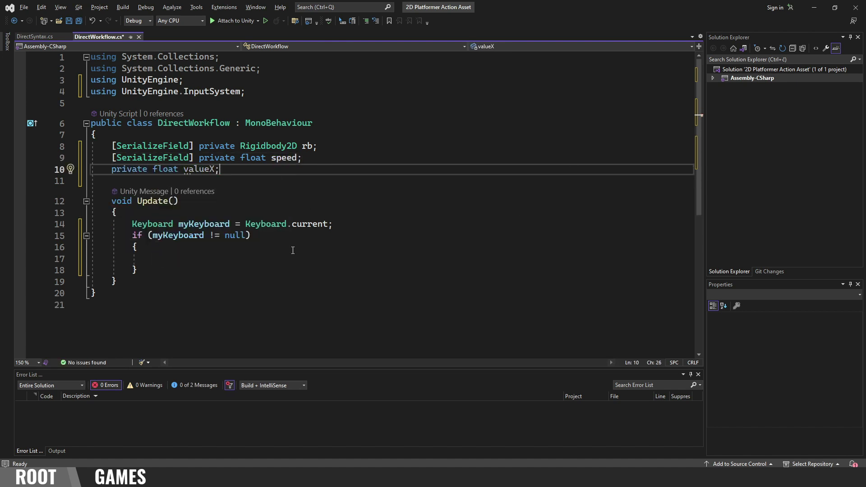
In the keyboard null check, set valueX to -1 for A, 1 for D, 0 for both
click(292, 252)
text(if(myKeyboard.)
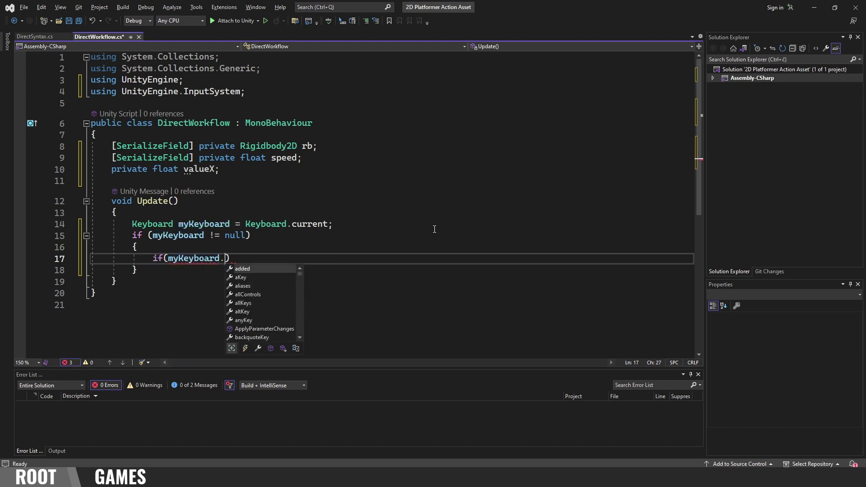
text(aKey.is)
key(Tab)
text())
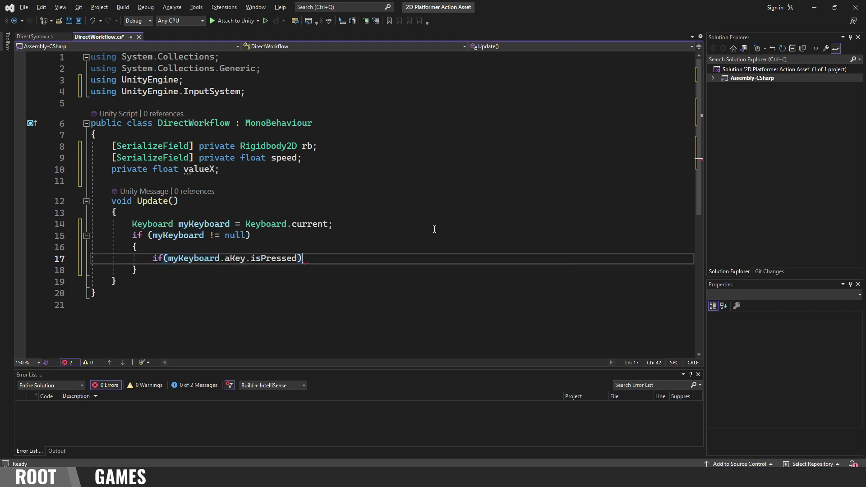
key(Return)
text(valueX=)
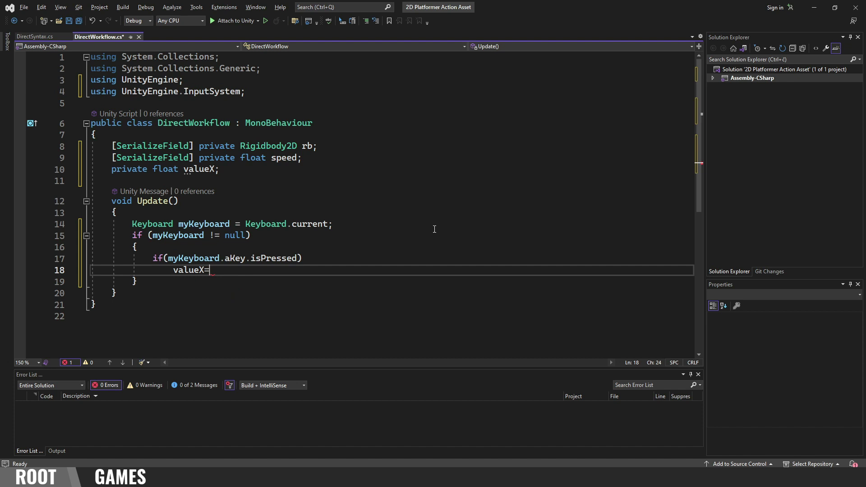
key(BackSpace)
text( = -1;)
key(Return)
text(if)
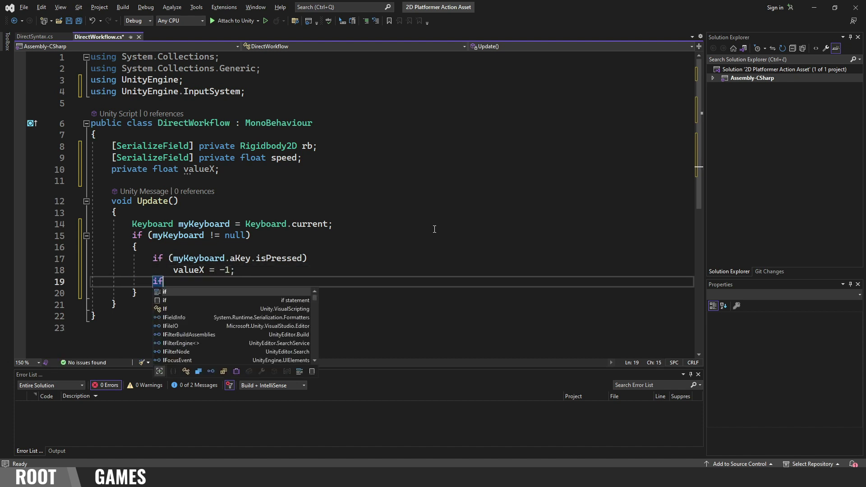
text((myKeyboard.dKey.)
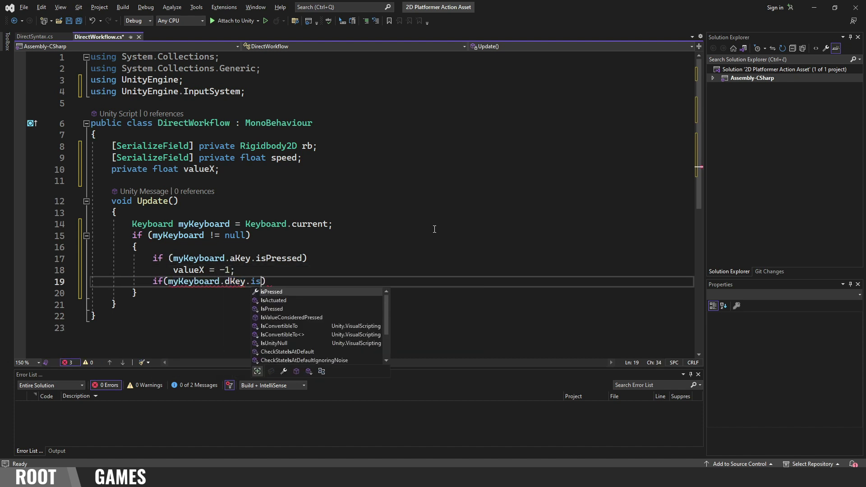
text(isPressed)
key(Return)
text(valueX = 1;)
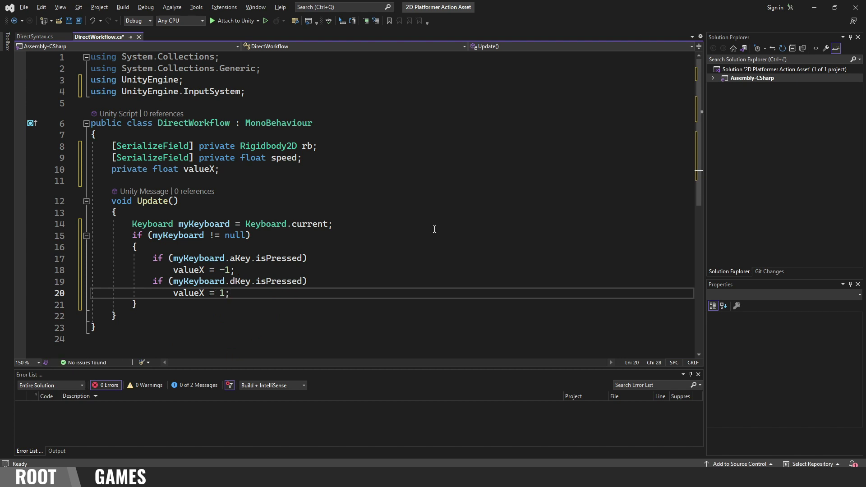
key(Return)
text(f()
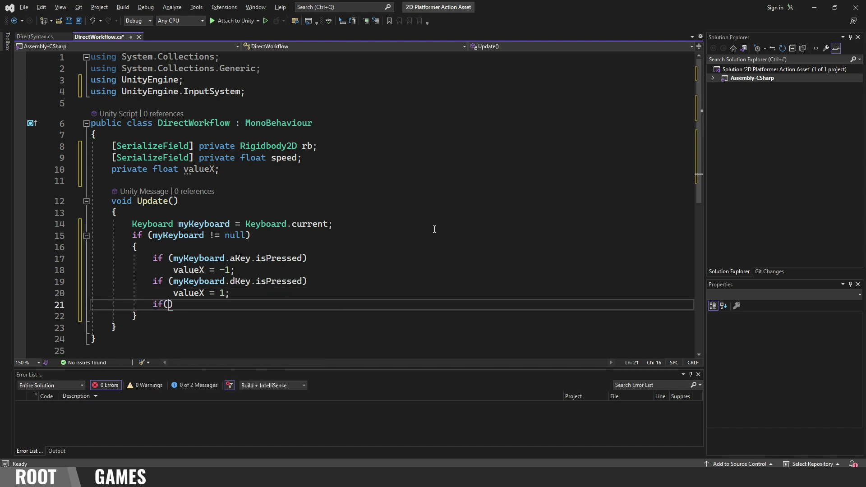
text(myKeyboard.aKey.isPressed)
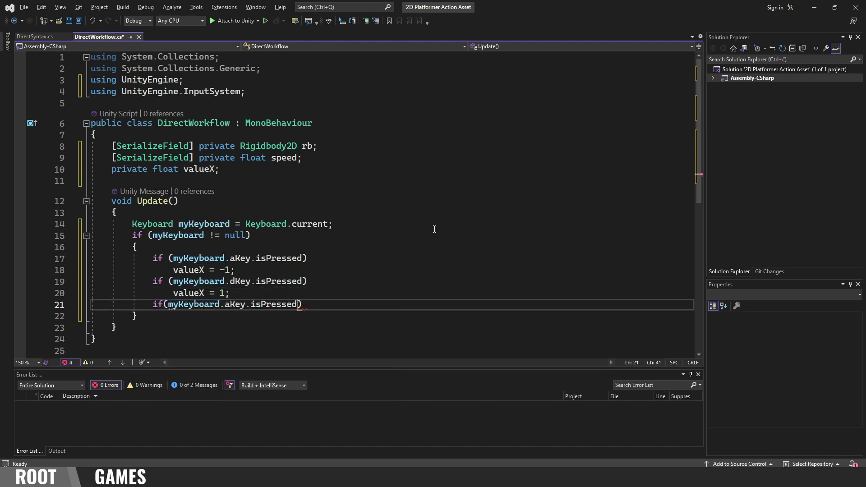
text( && myKeyboard.dKey.)
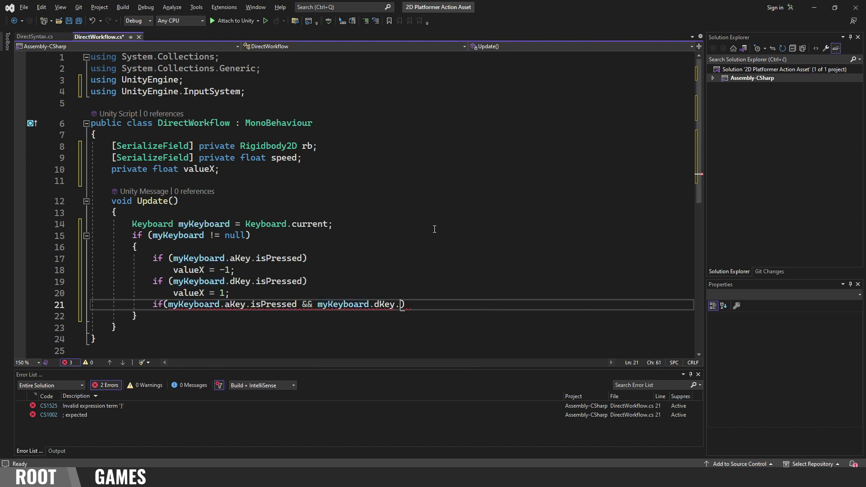
text(isPressed)
key(Right)
key(Return)
text(valueX =)
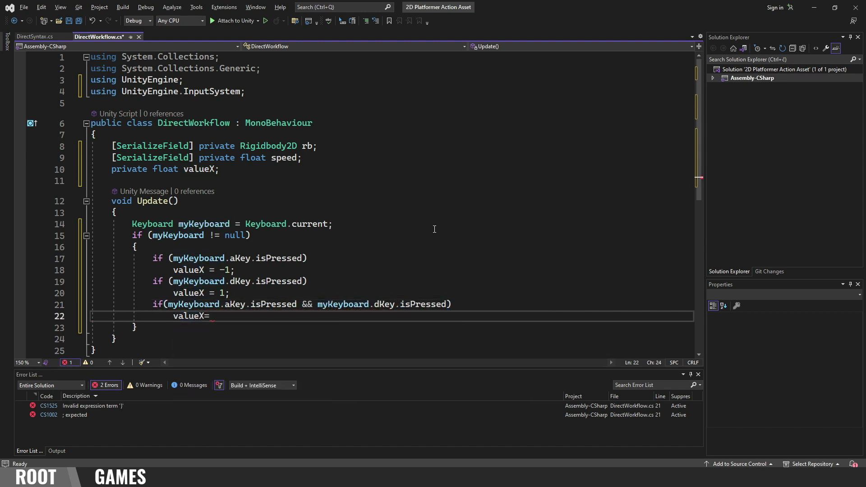
text( 0;)
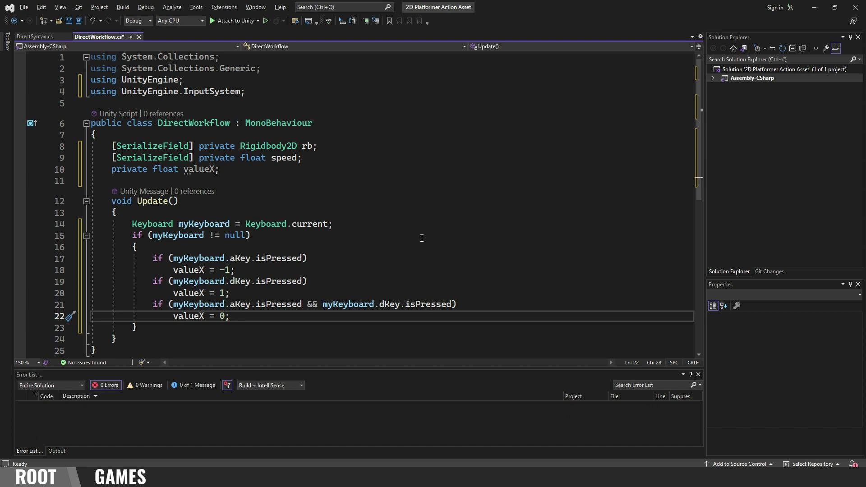
key(shift+Home)
key(ctrl+c)
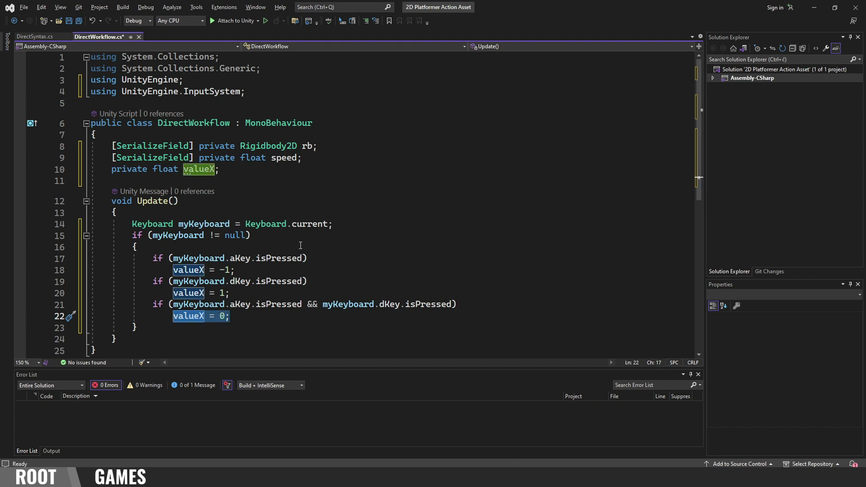
Paste 'valueX = 0;' at the top of Update to reset it each frame
click(345, 224)
key(Return)
key(ctrl+v)
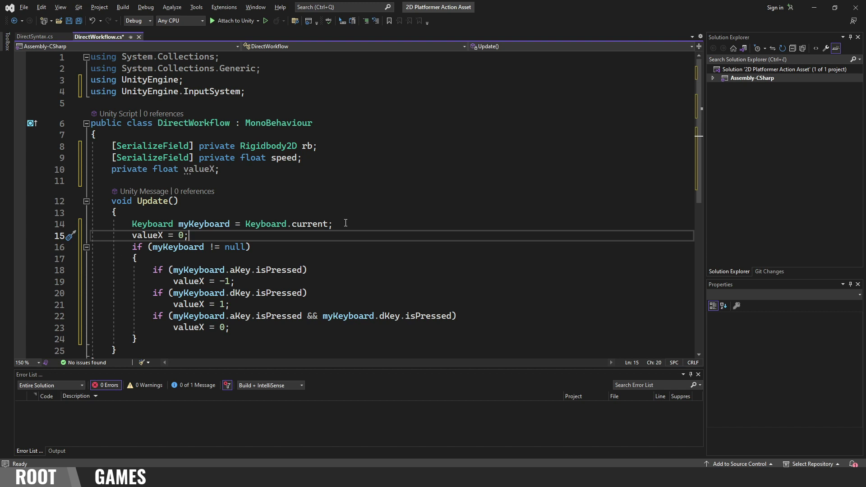
scroll(345, 224, down, 1)
scroll(346, 224, down, 2)
Add FixedUpdate setting rb.velocity to (valueX * speed, rb.velocity.y), and save the script
click(348, 246)
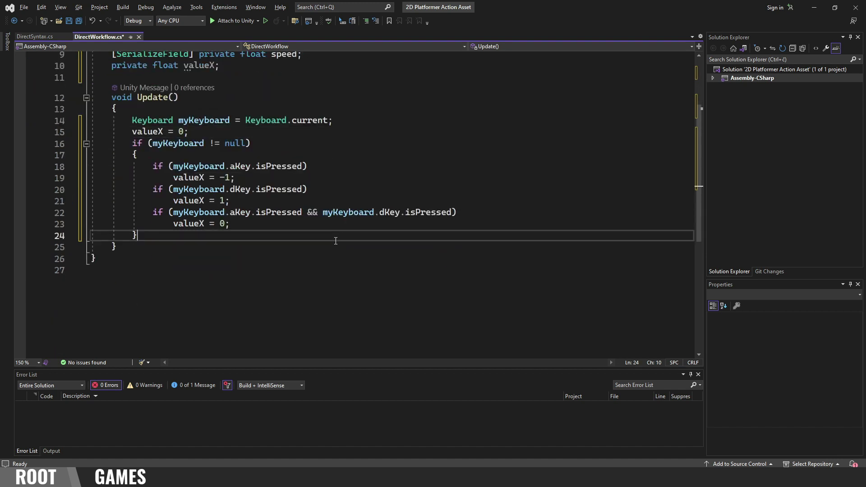
key(Return)
key(Return)
key(Return)
key(Up)
key(Up)
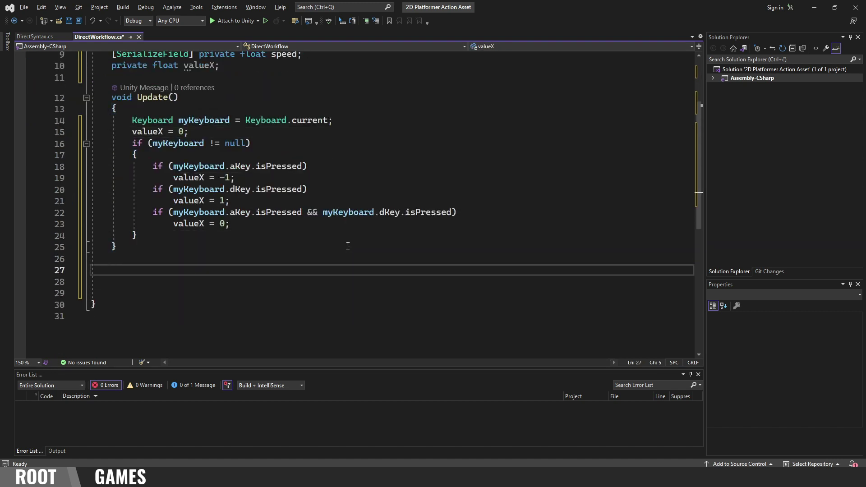
text(FixedUp)
key(Tab)
text(r)
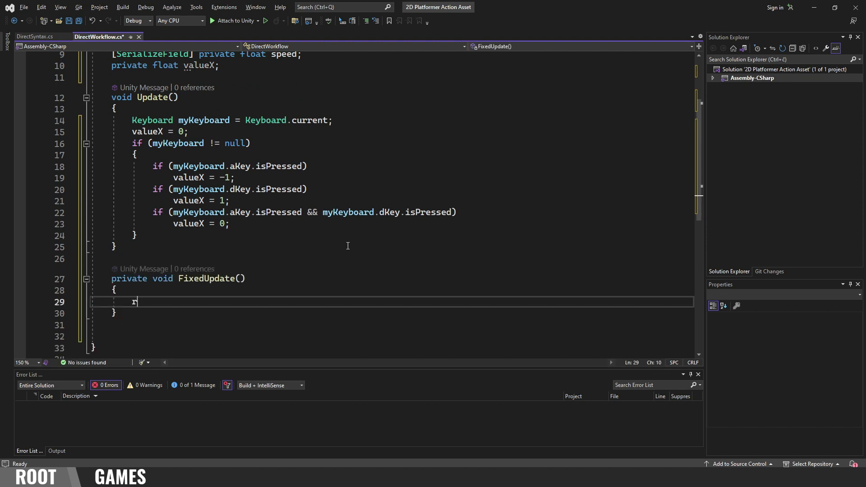
text(b.velocity=)
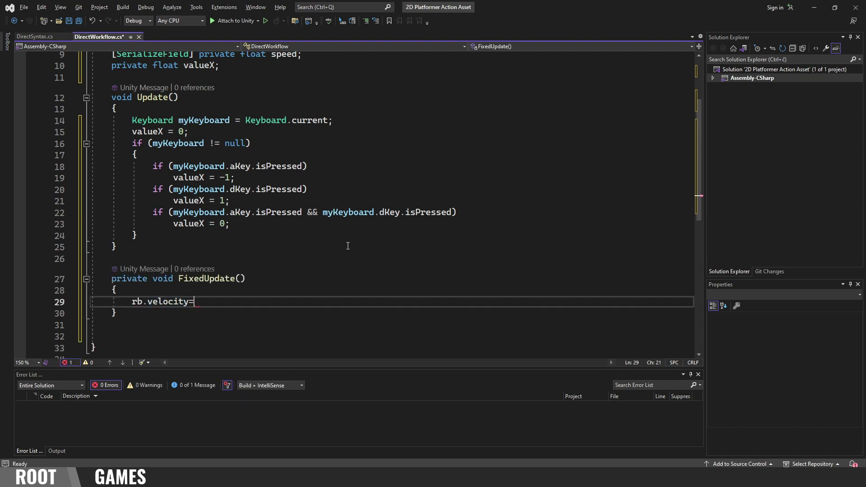
text(new Vector2()
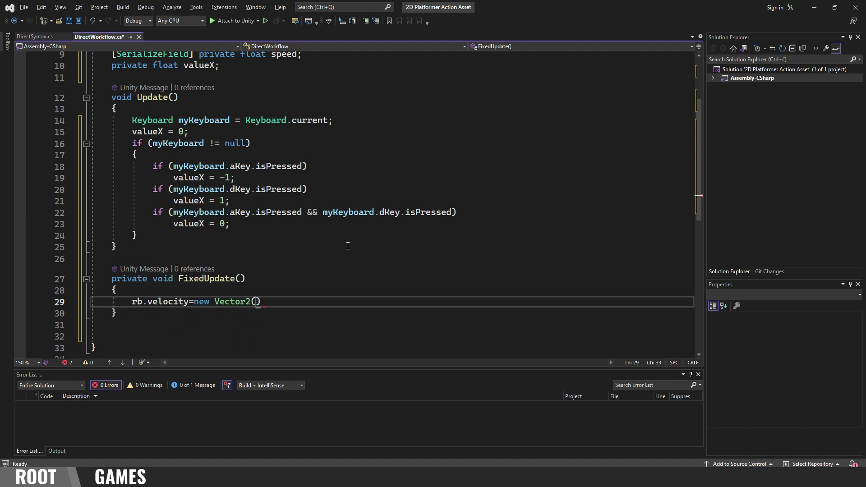
text(valueX)
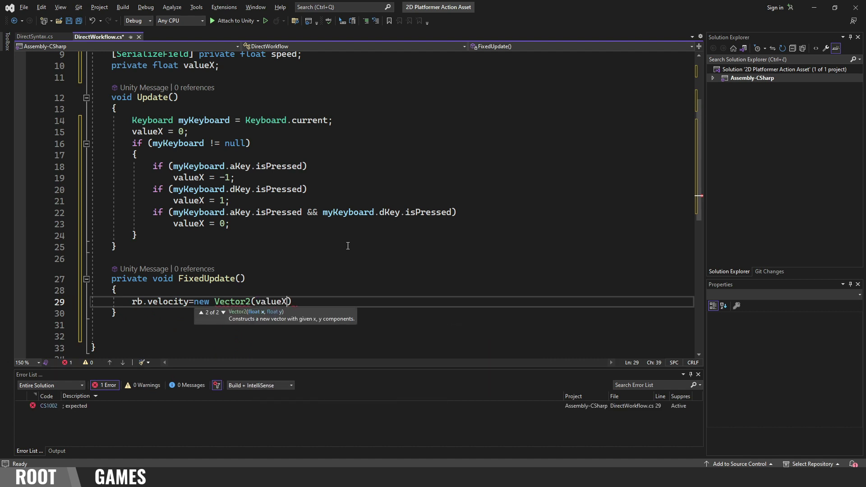
text(*spe)
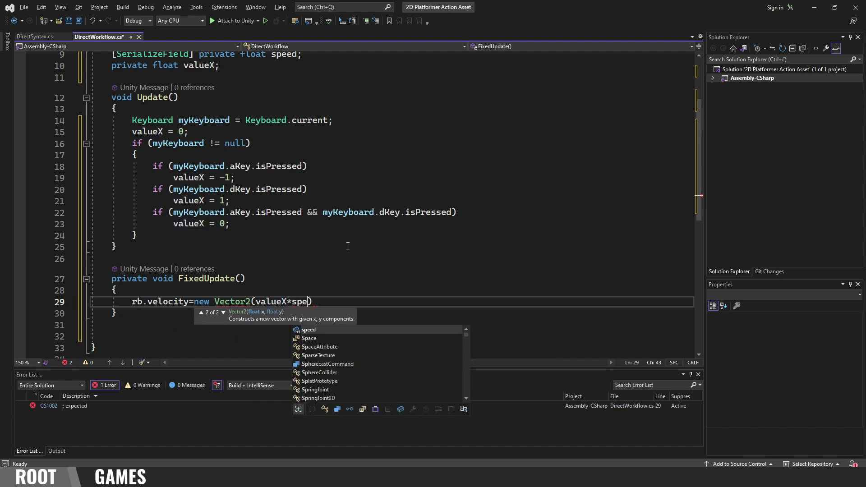
text(ed,)
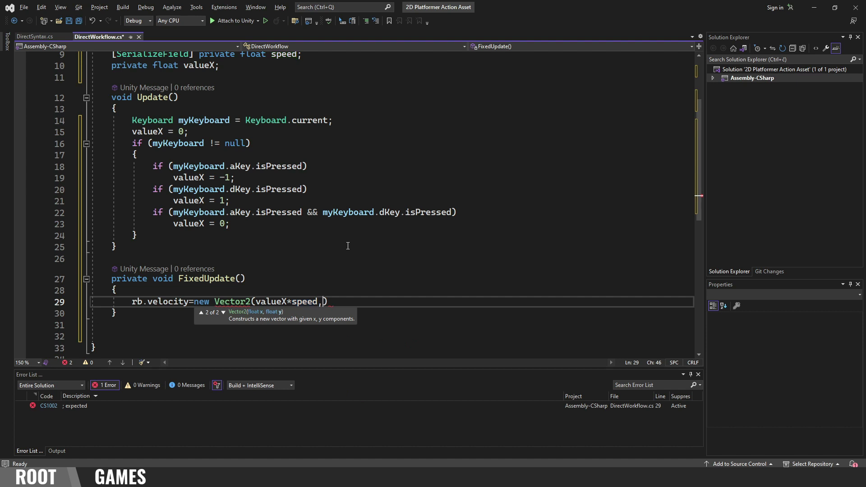
text(rb.velocity.)
text(y);)
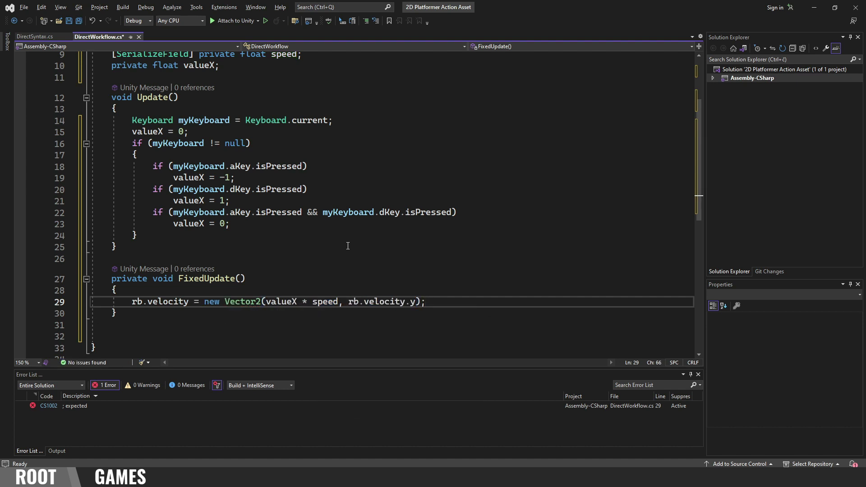
key(ctrl+s)
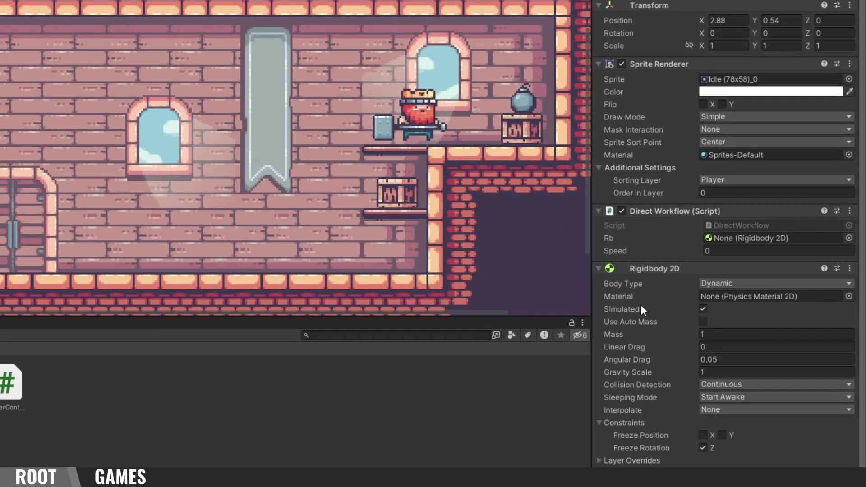
Link the Player's Rigidbody 2D to Rb, set Speed to 5, and run the king with A and D
drag(655, 269, 745, 239)
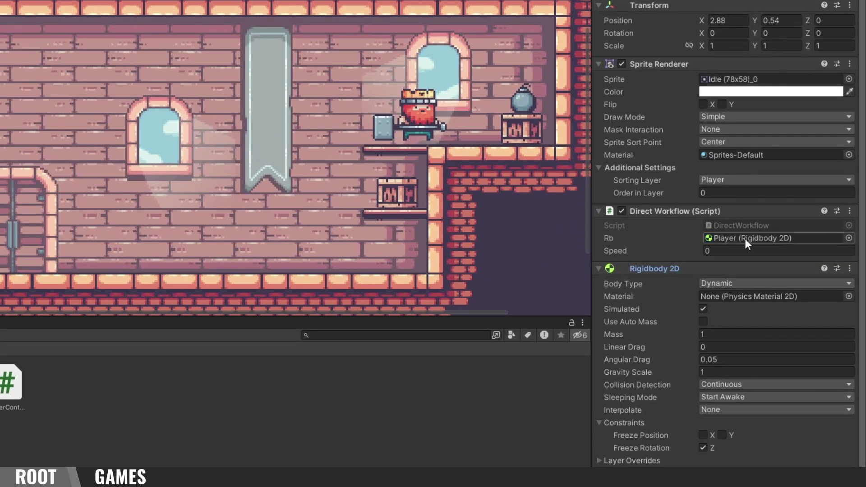
click(737, 253)
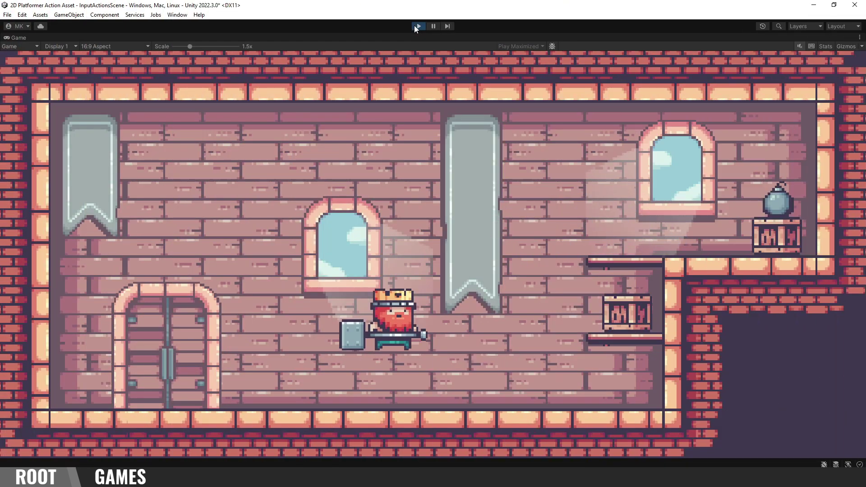
key(a)
key(d)
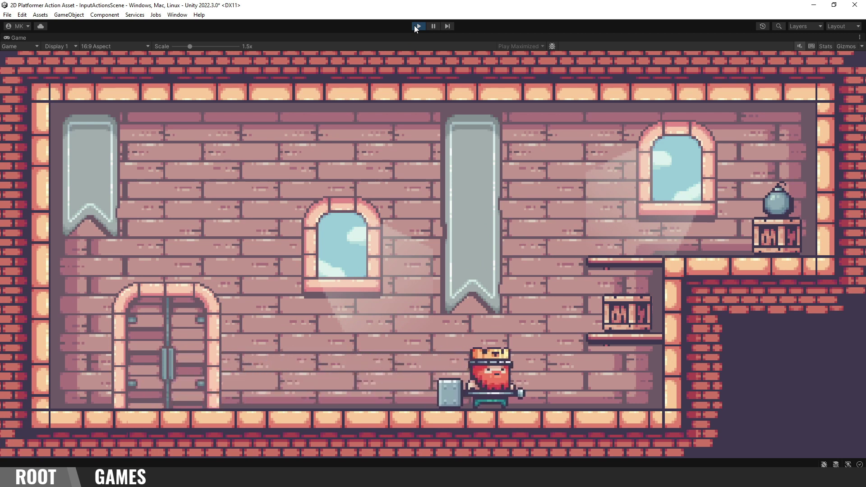
key(a)
key(d)
key(a)
key(d)
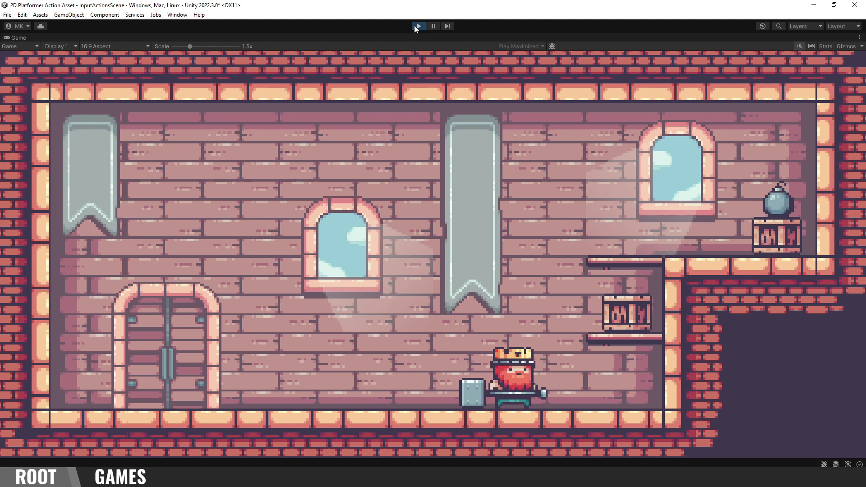
key(a)
key(d)
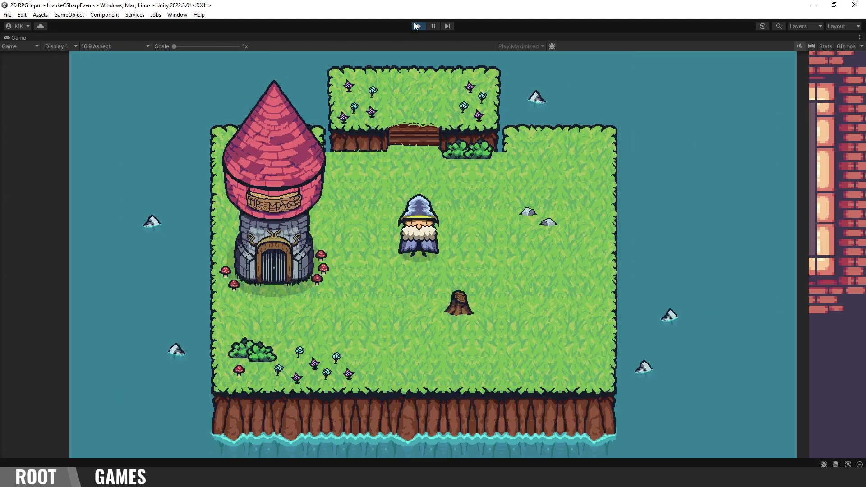
key(a)
key(s)
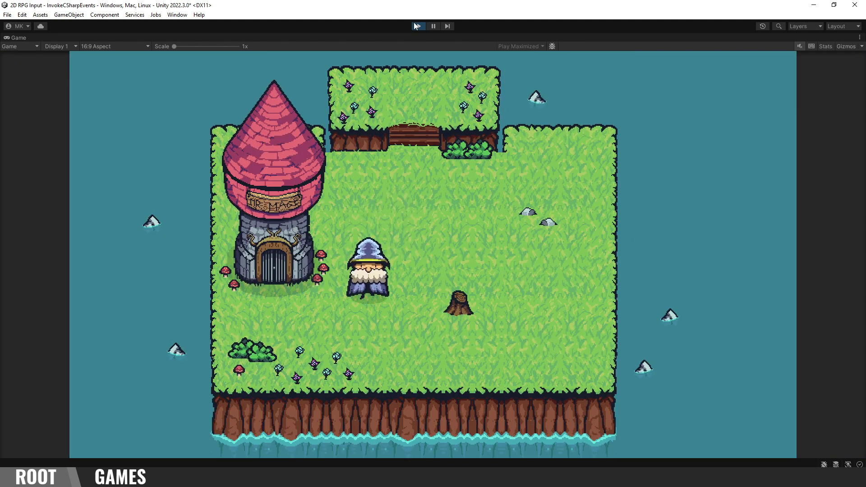
key(a)
key(d)
key(w)
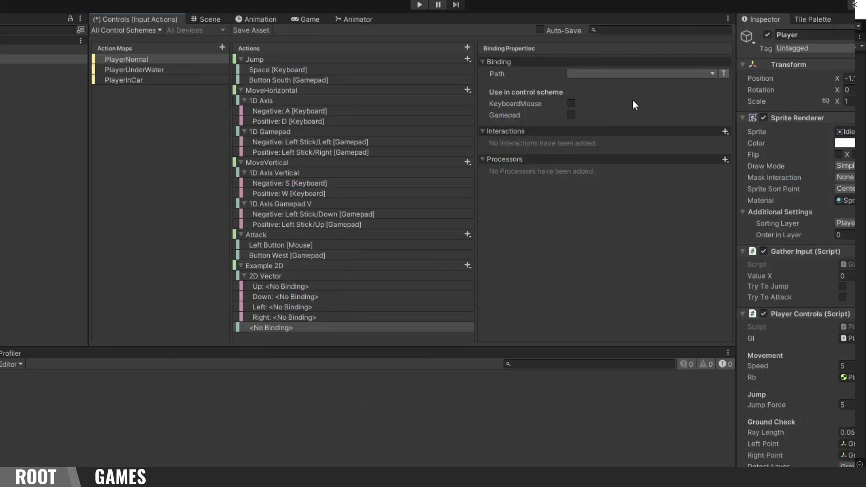
click(643, 73)
click(581, 87)
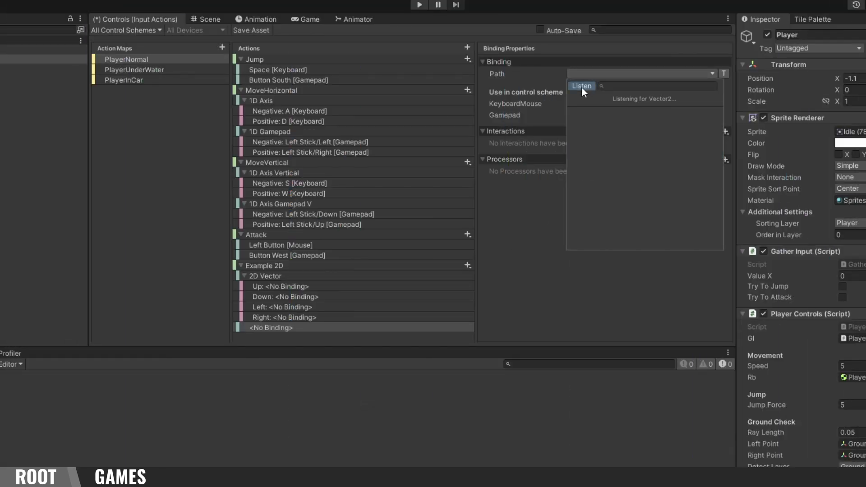
click(585, 110)
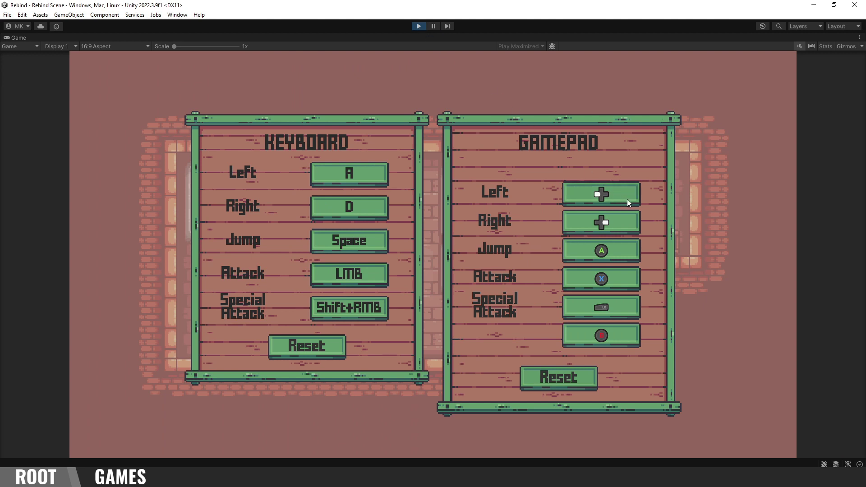
click(628, 199)
click(380, 174)
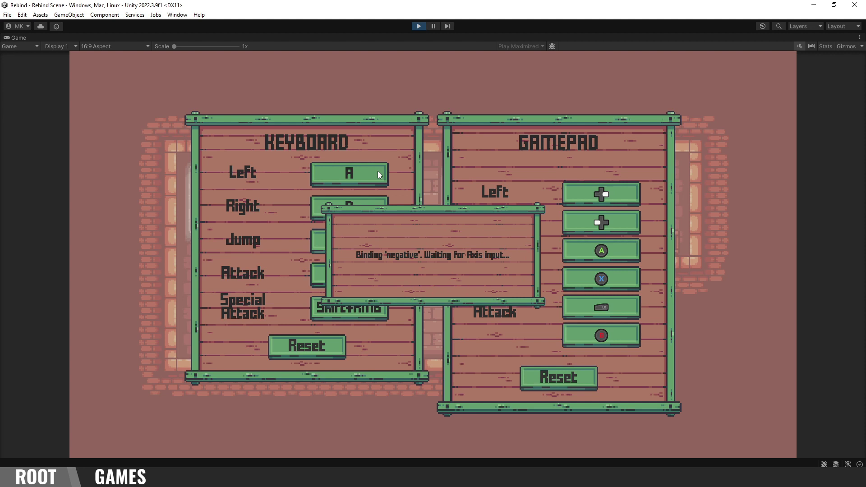
key(d)
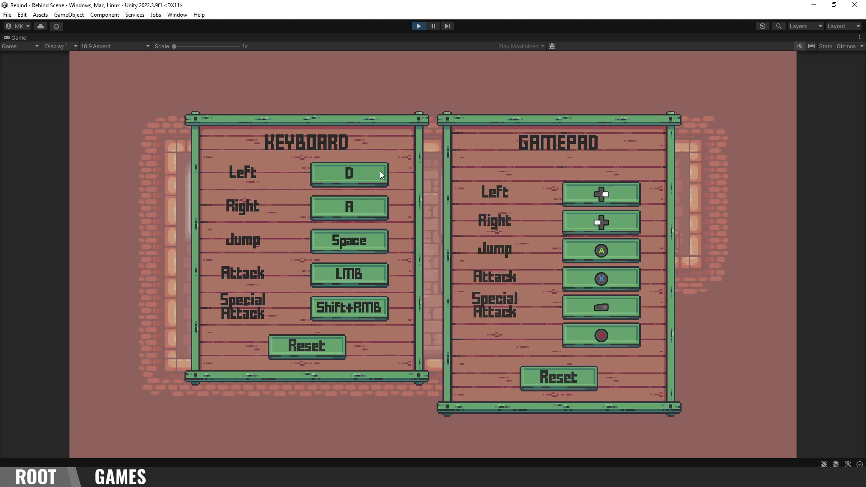
click(381, 174)
key(q)
click(382, 206)
key(e)
click(331, 346)
click(581, 379)
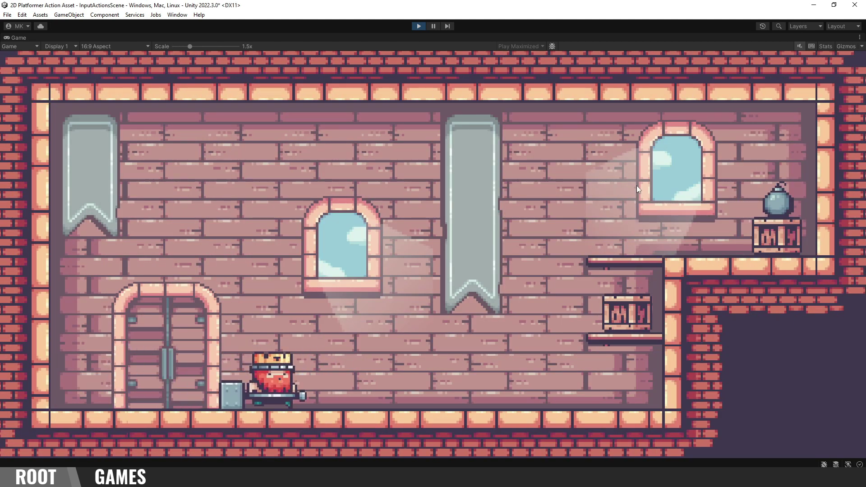
key(d)
key(space)
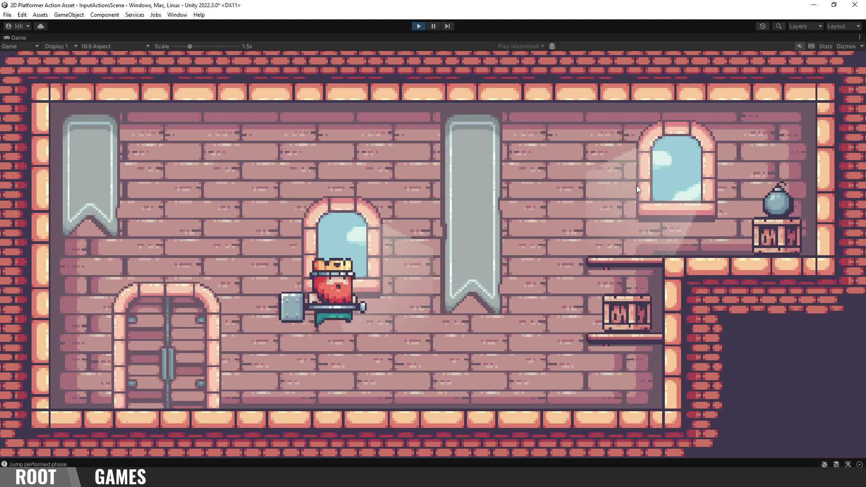
key(a)
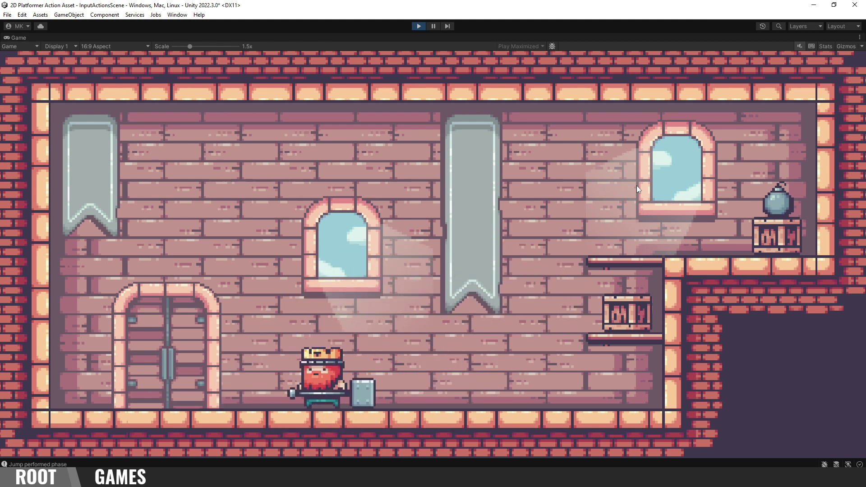